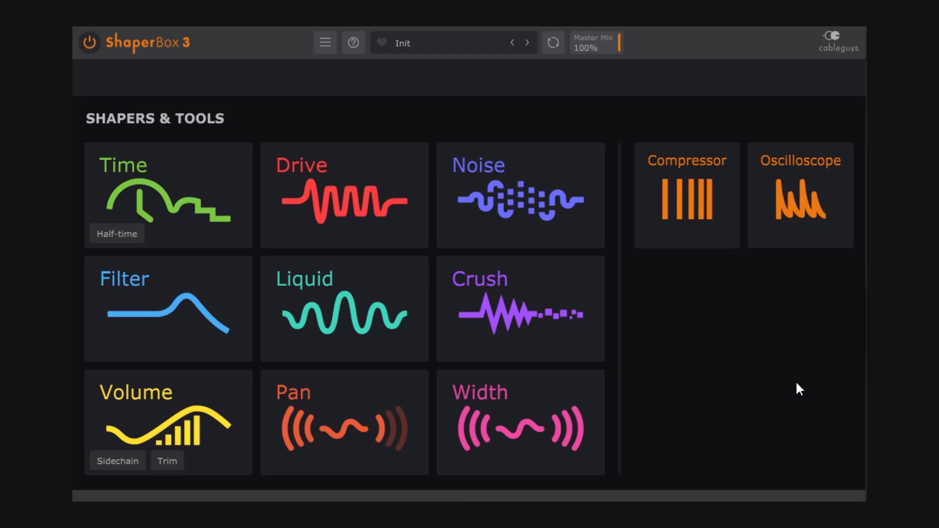
Add the Crush shaper, try its Bits control at 2.04, and return it to Max
left_click(521, 308)
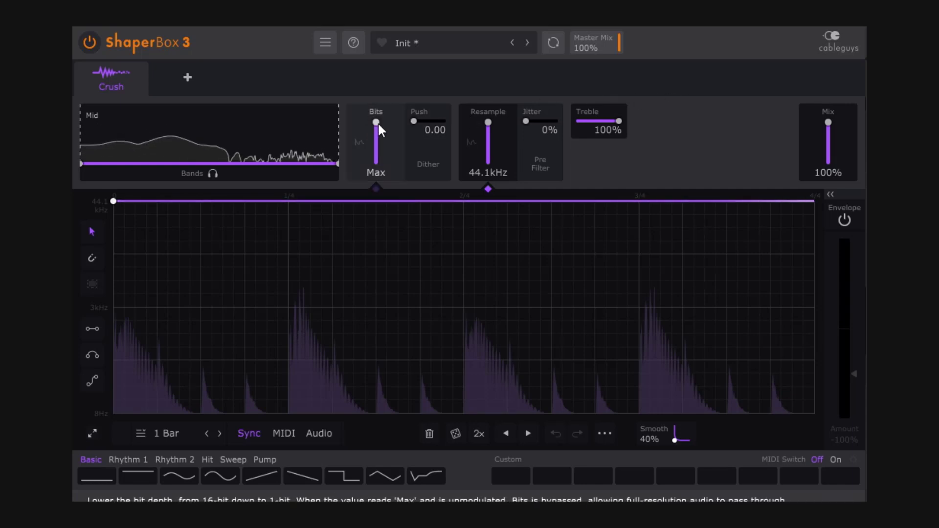
left_click_drag(378, 123, 378, 158)
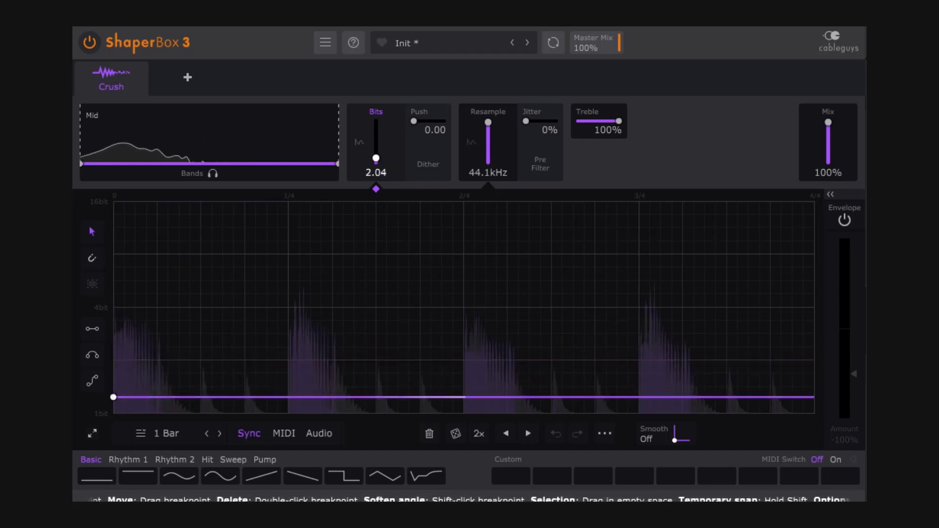
left_click_drag(377, 158, 383, 104)
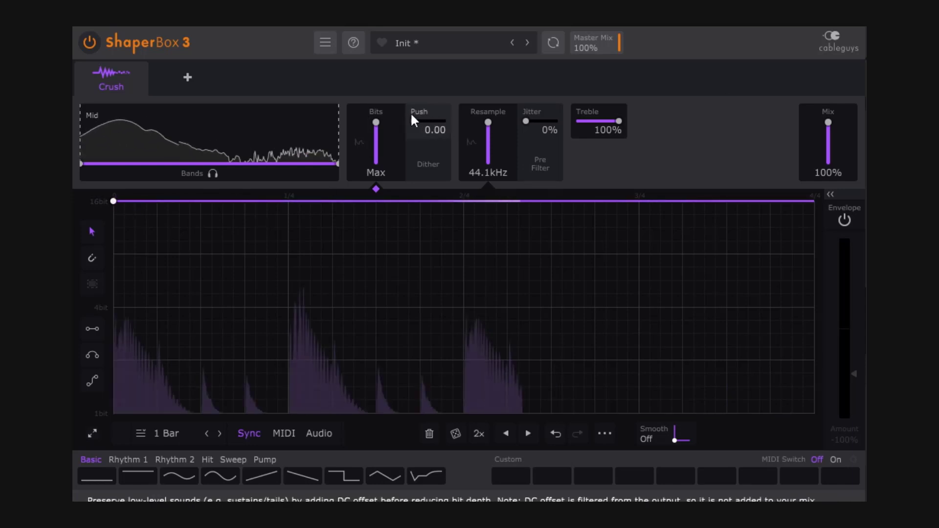
Lower the Bits line across the whole bar, first to 3.53 and further down to 2.81
left_click_drag(113, 201, 113, 340)
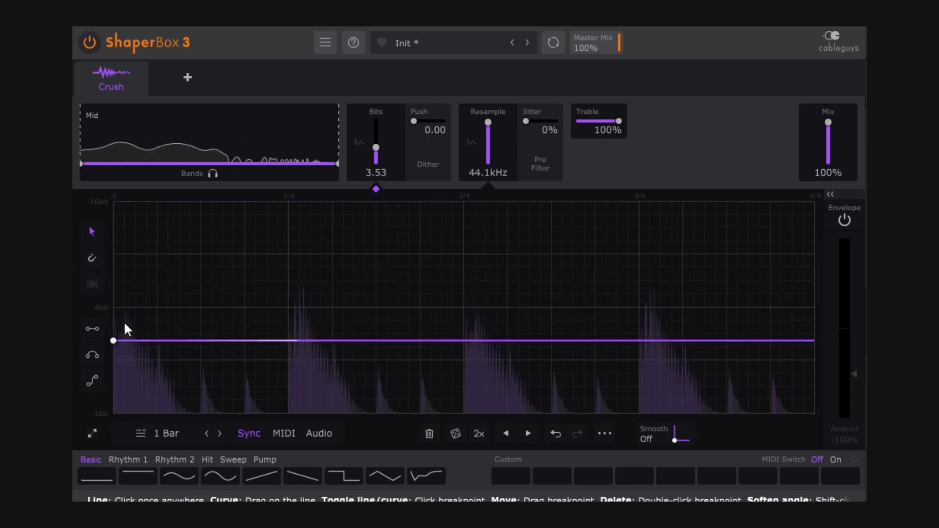
left_click(184, 341)
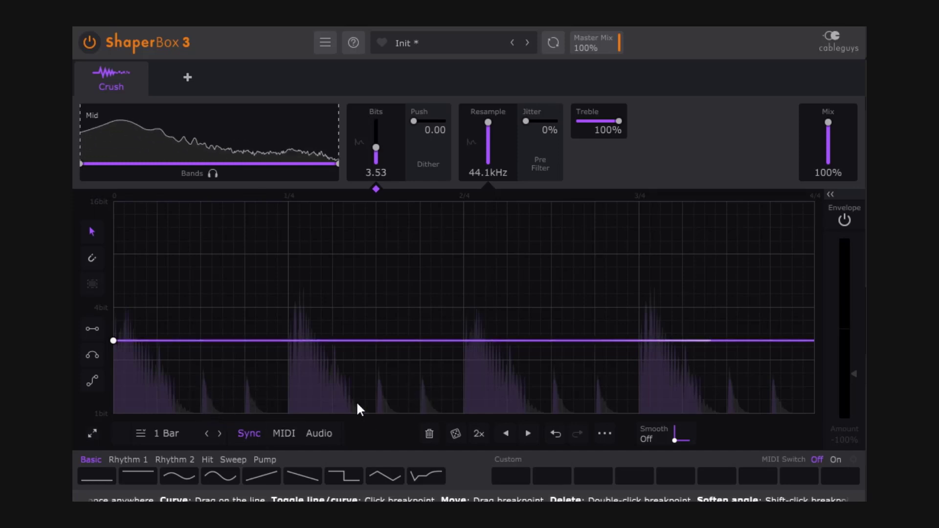
left_click_drag(112, 341, 113, 374)
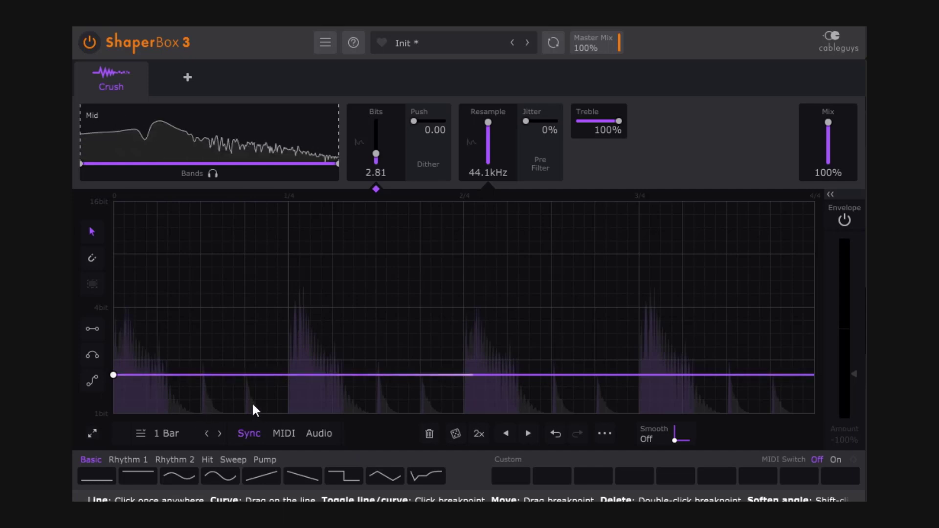
left_click(92, 380)
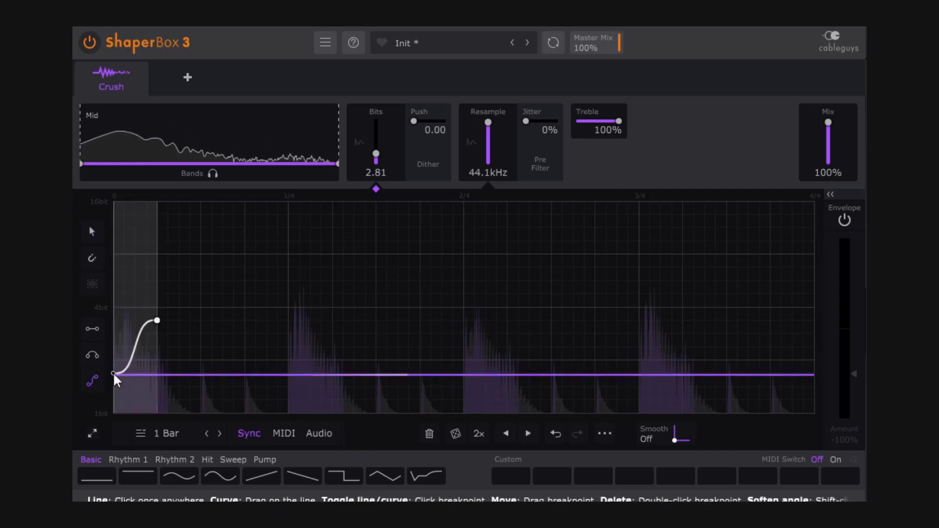
left_click(92, 231)
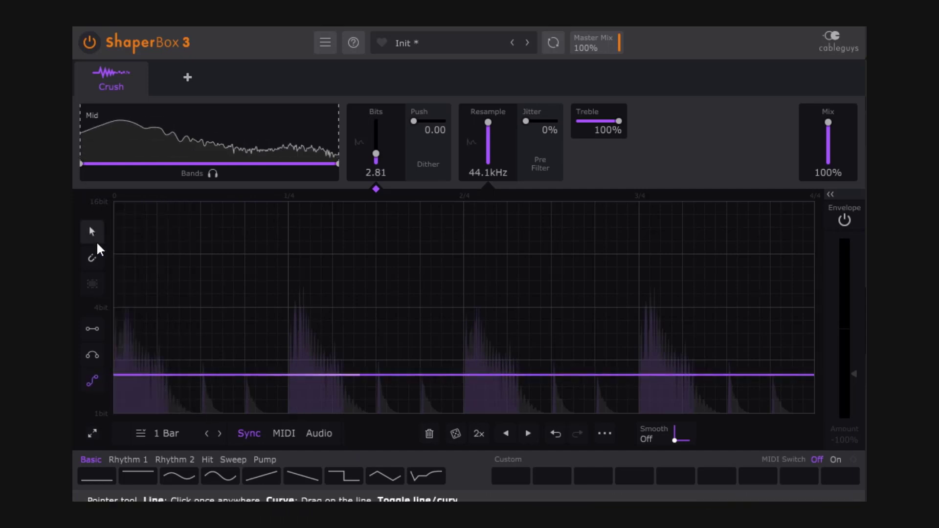
Compare bit depths by moving the Bits line to 1.85, up to 12.7, and back down to 2.54
left_click_drag(112, 375, 112, 400)
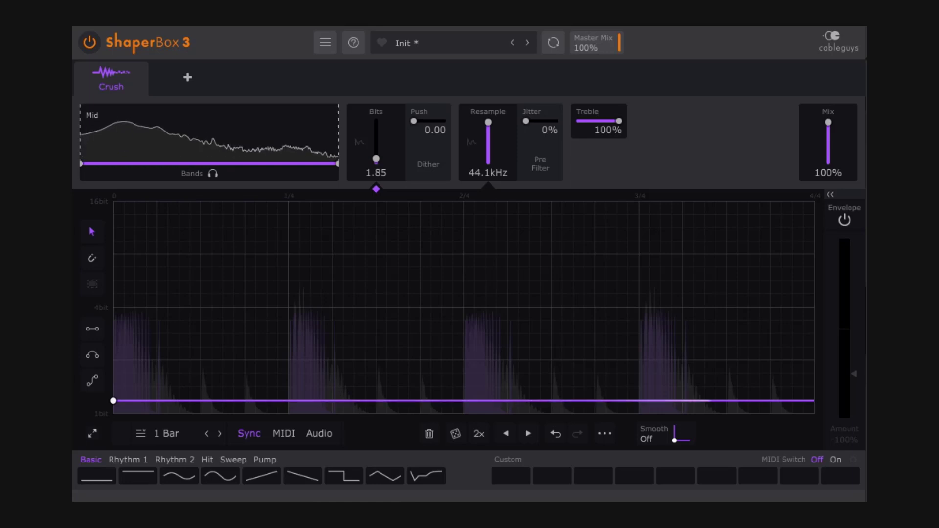
left_click_drag(113, 401, 432, 106)
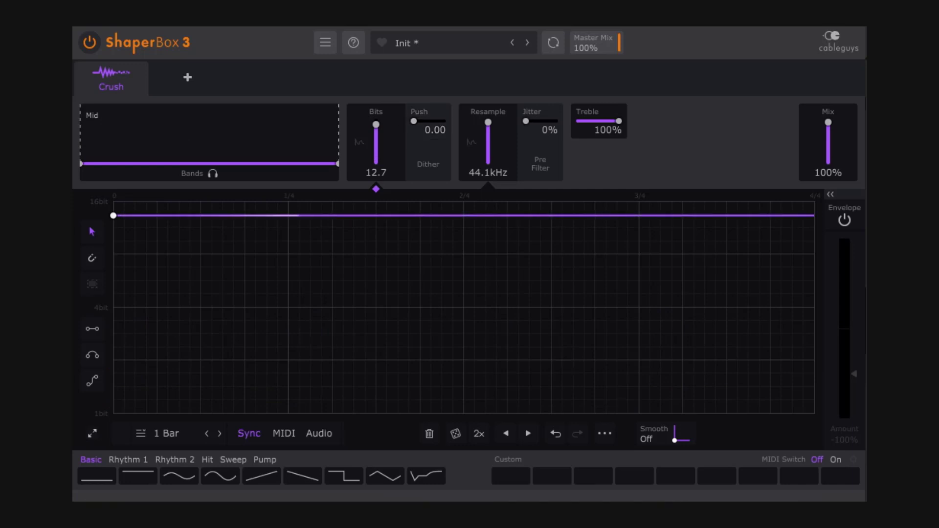
left_click_drag(113, 216, 113, 384)
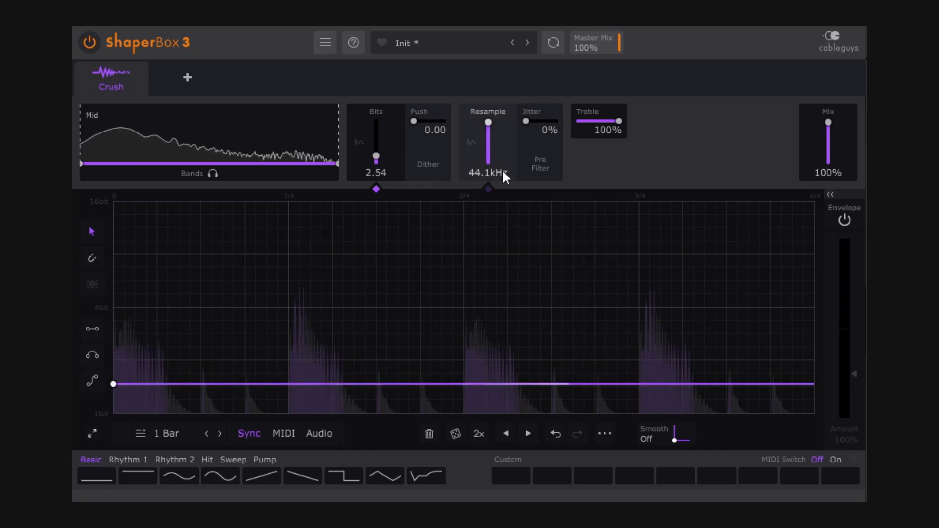
Raise Push through 0.18 and 0.81 up to 1.00, and bring it back to 0.91
left_click(414, 124)
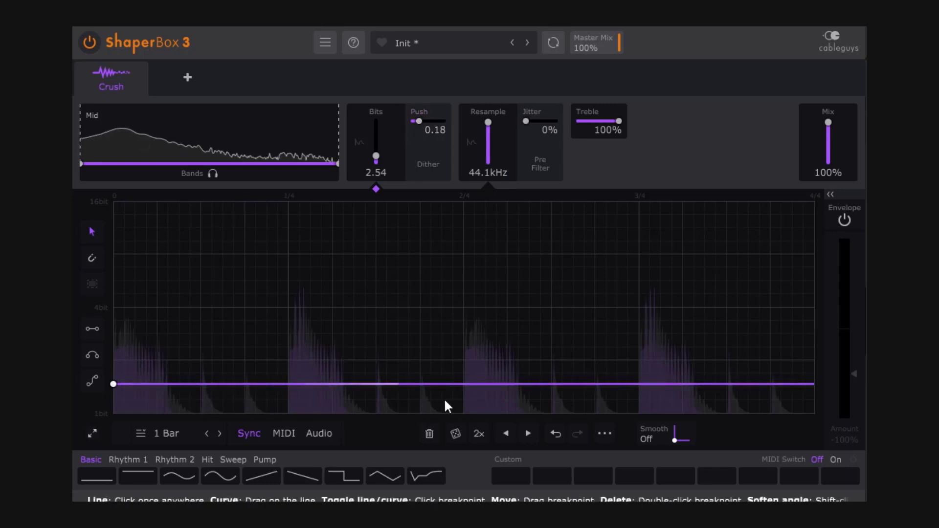
left_click_drag(419, 121, 420, 122)
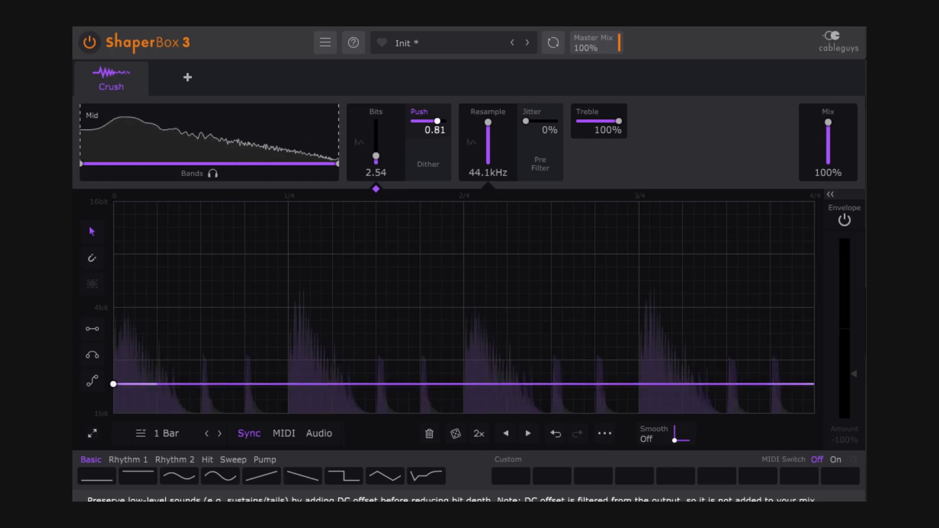
left_click_drag(441, 121, 443, 121)
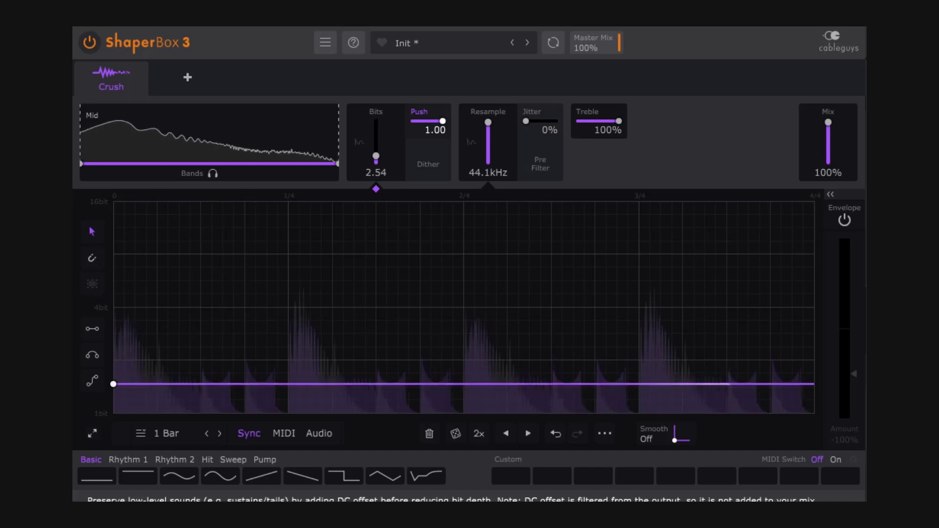
mouse_move(443, 121)
left_mouse_down()
mouse_move(413, 121)
mouse_move(440, 121)
left_mouse_up()
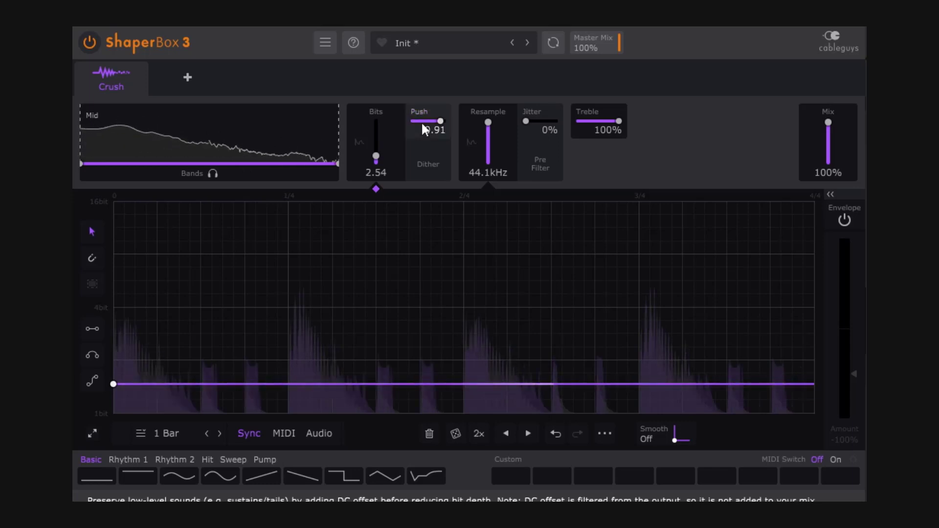
left_click(439, 122)
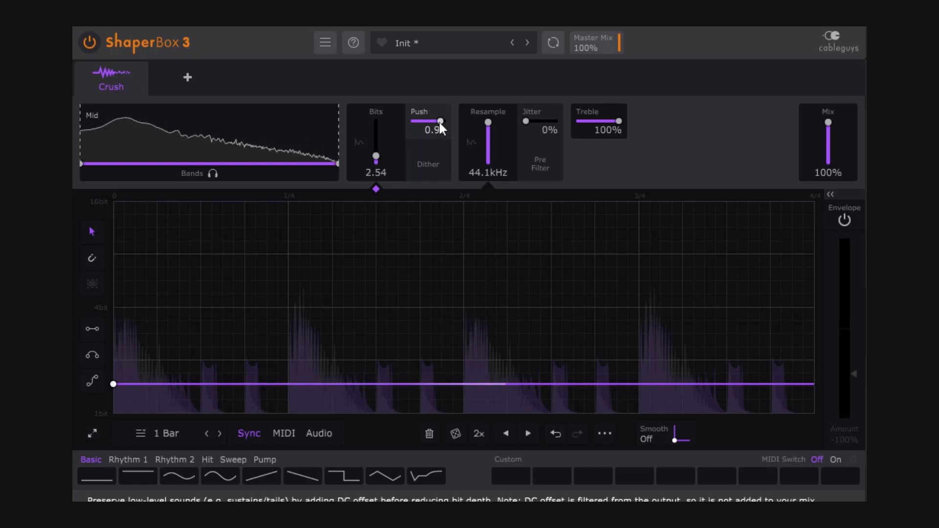
Compare Push at 0.98, 0.00, 0.66 and 0.72, and reset it to 0.00
left_click_drag(440, 121, 423, 122)
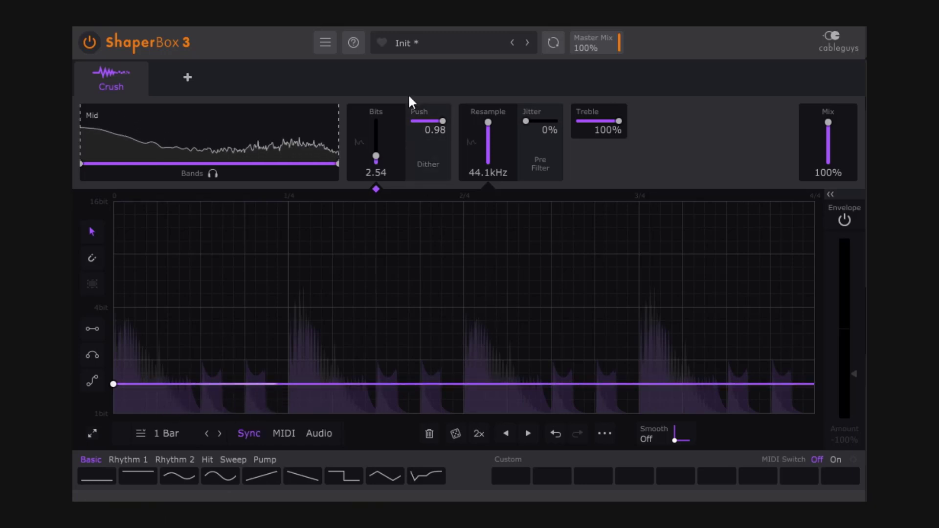
left_click_drag(439, 122, 421, 162)
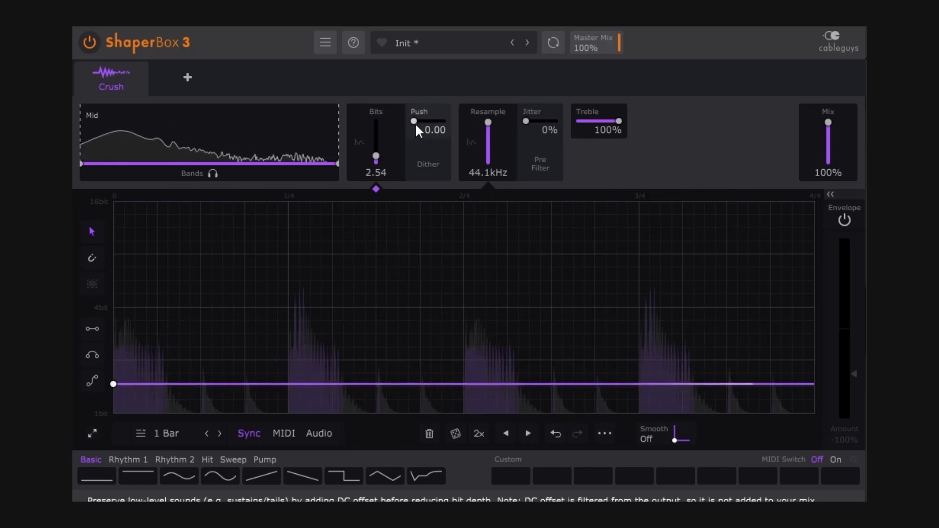
left_click_drag(414, 121, 415, 120)
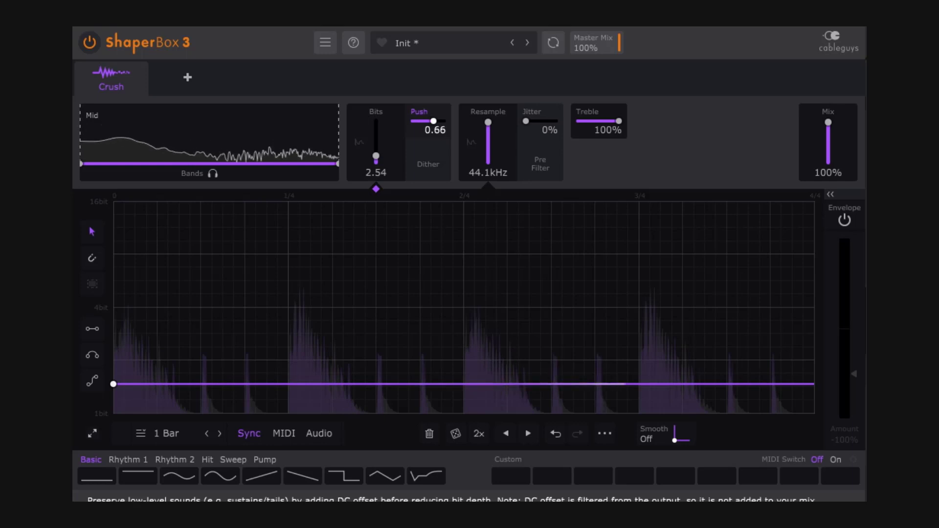
left_click_drag(434, 121, 430, 121)
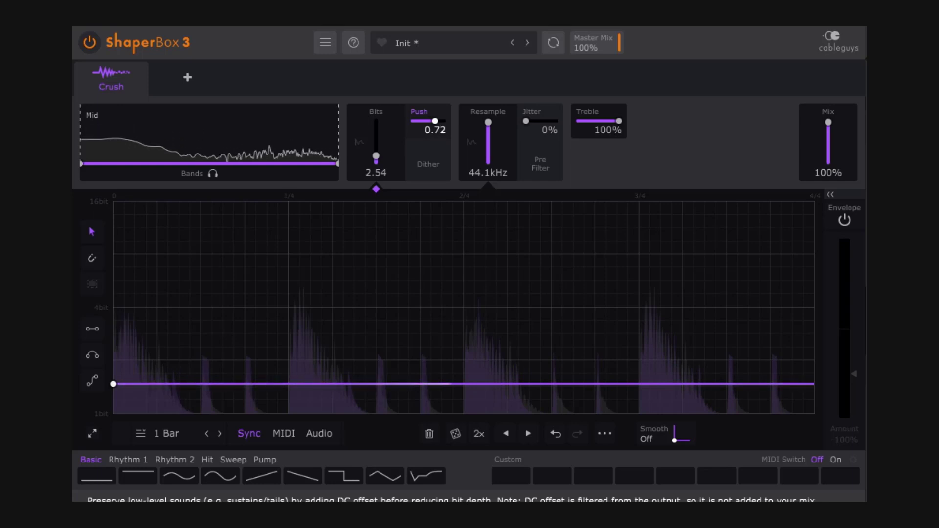
double_click(435, 122)
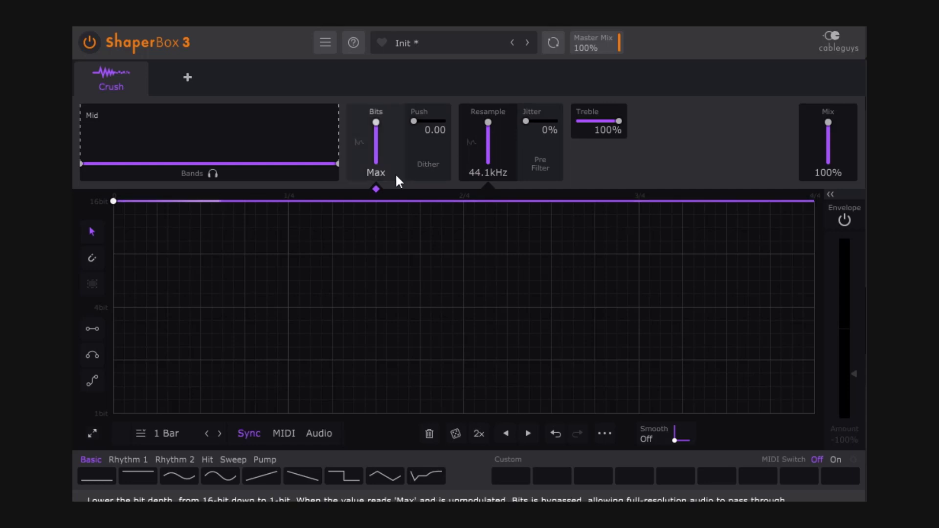
Lower the Bits line to 1.97, raise it to 2.77, and enable Dither
left_click_drag(118, 206, 118, 404)
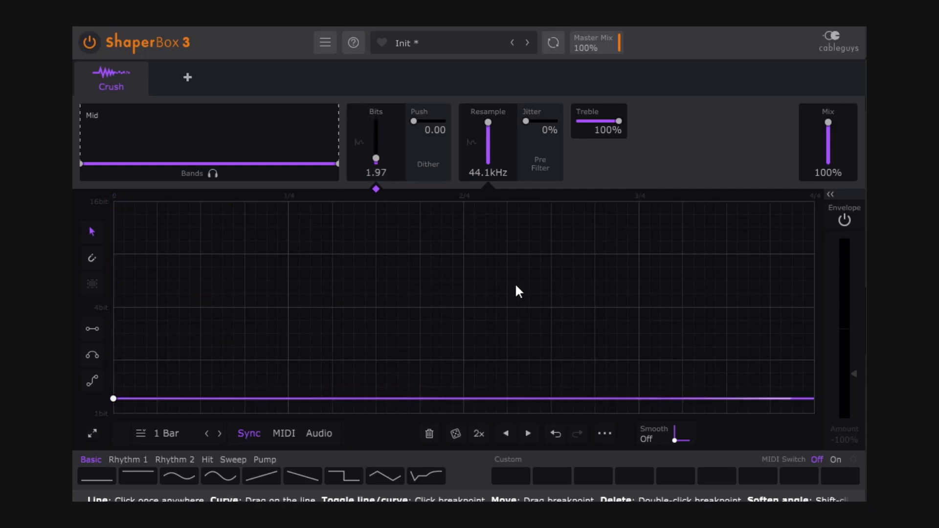
left_click_drag(115, 398, 113, 376)
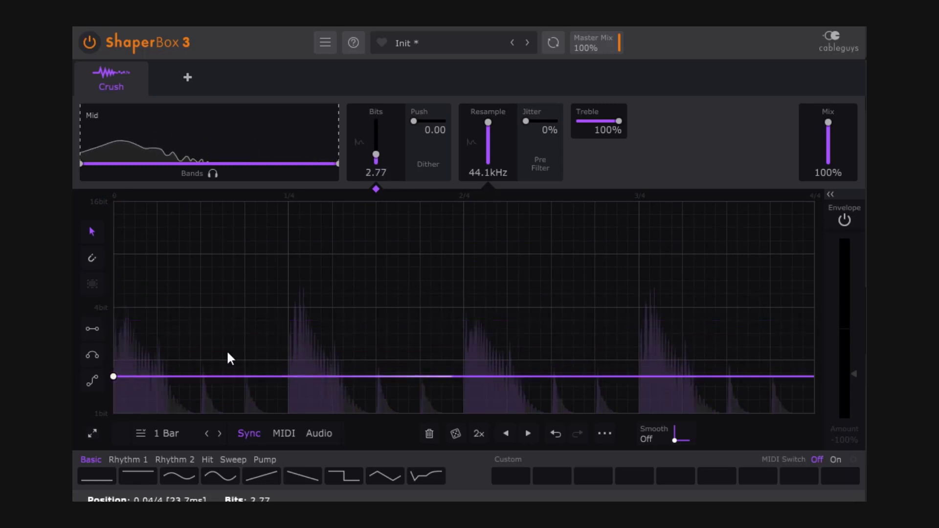
left_click(427, 166)
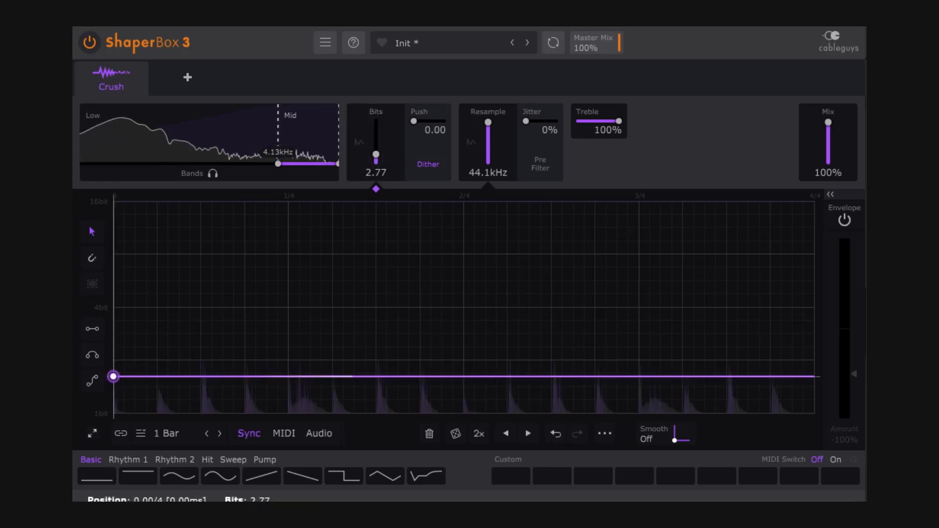
Set the Bits line to 2.66 and, with Dither switched back on, raise Push to 0.49
left_click_drag(121, 375, 145, 373)
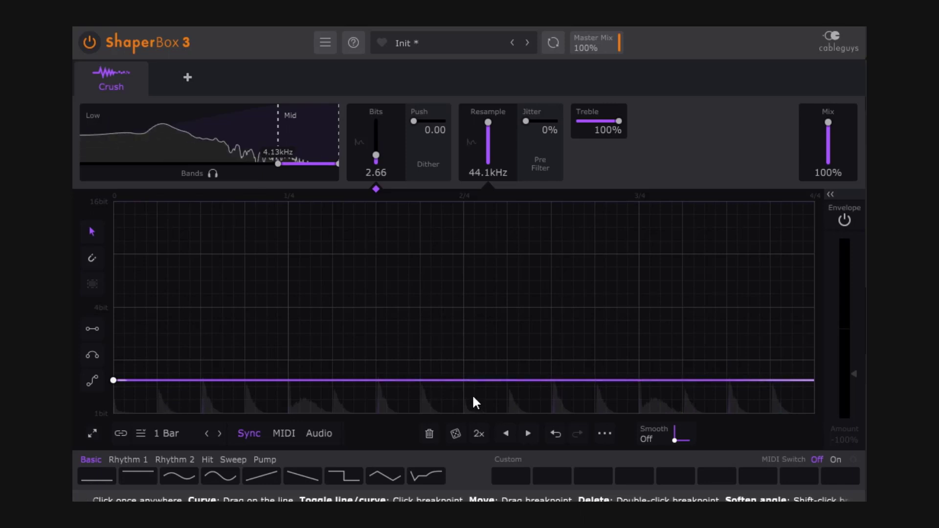
left_click(438, 165)
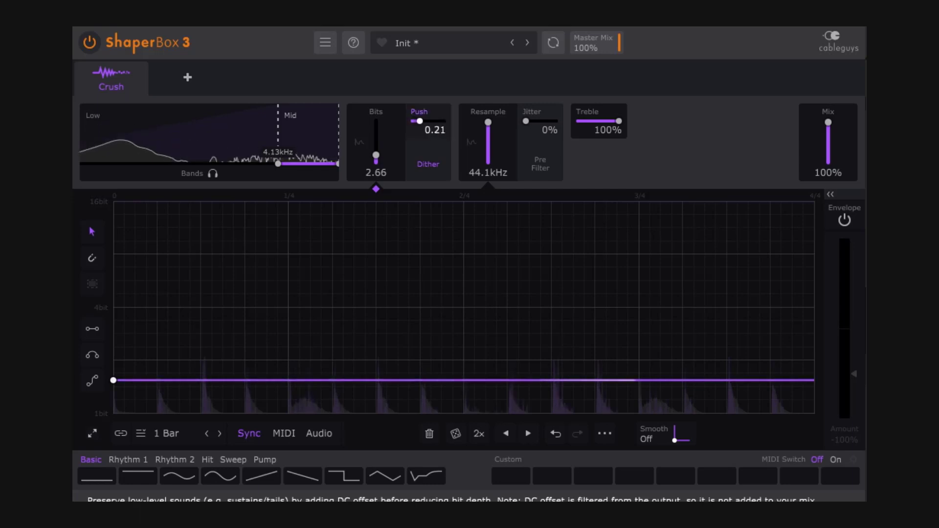
left_click_drag(421, 121, 427, 120)
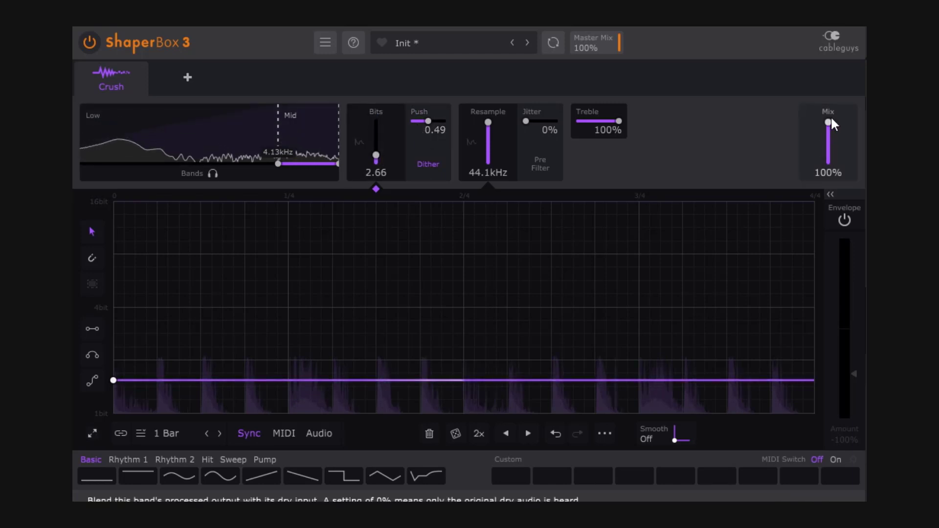
Set the Crush Mix to 35% and switch the shaper off and on again to compare with the dry sound
left_click_drag(827, 121, 826, 146)
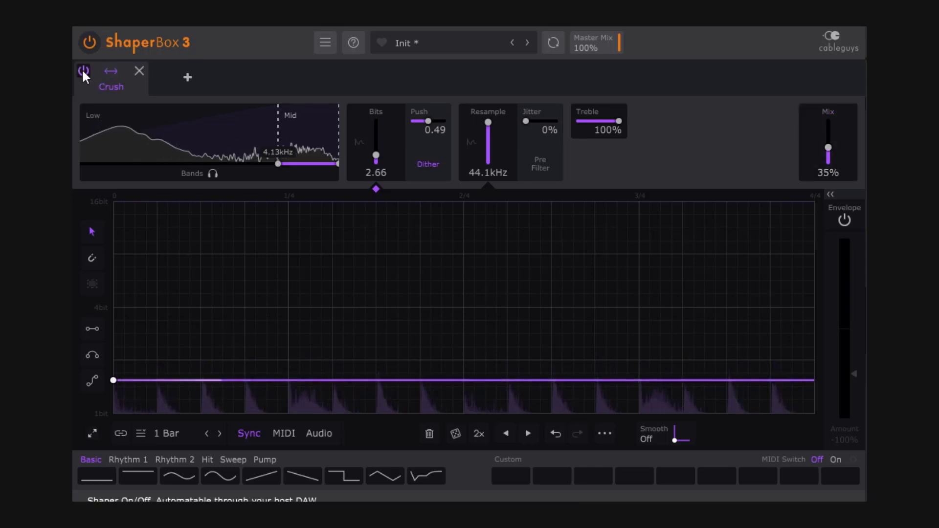
left_click(83, 71)
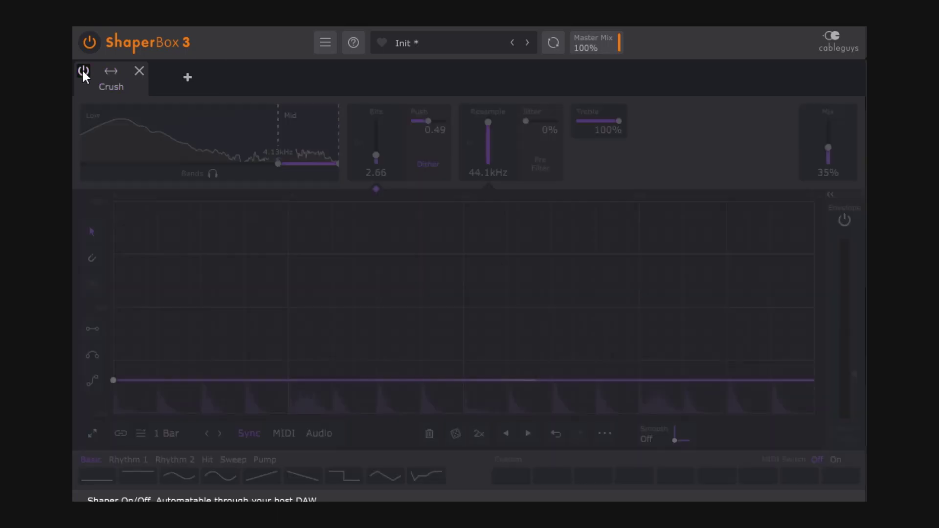
left_click(83, 71)
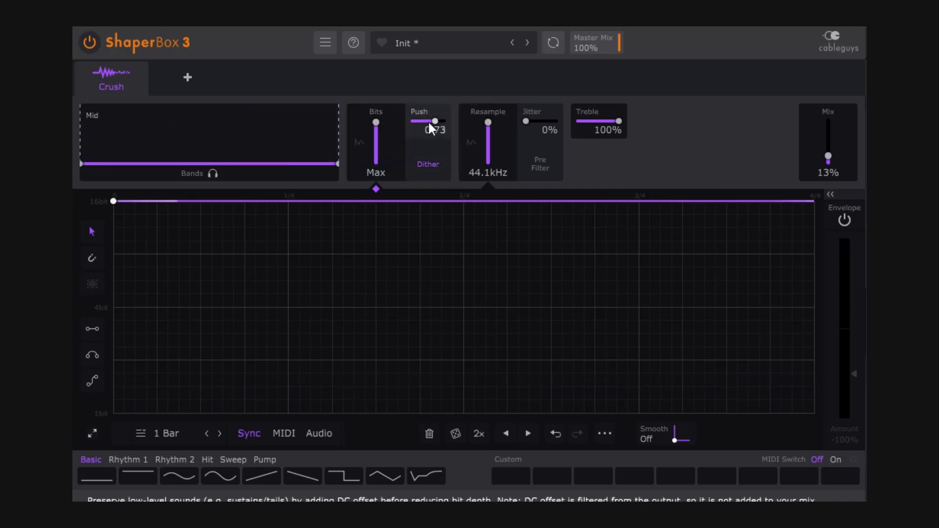
Reset Push to 0.00 and lower the Bits line to 2.99
left_click_drag(427, 120, 450, 184)
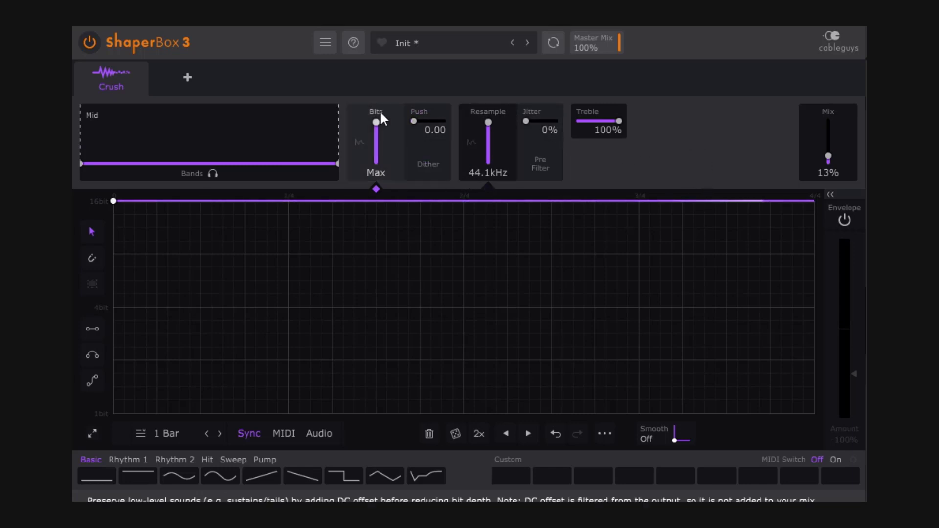
left_click_drag(114, 202, 267, 368)
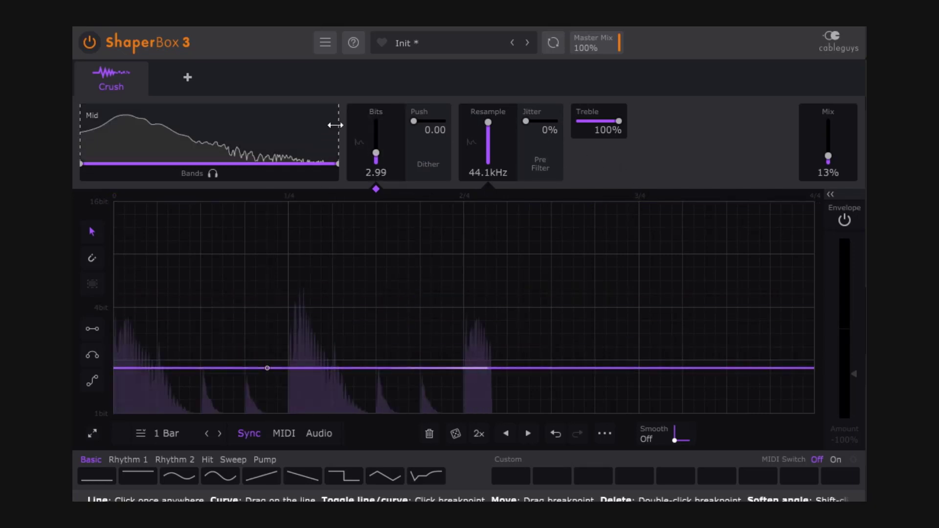
Switch the waveform editor between the Resample and Bits lines, ending on Resample
left_click(475, 116)
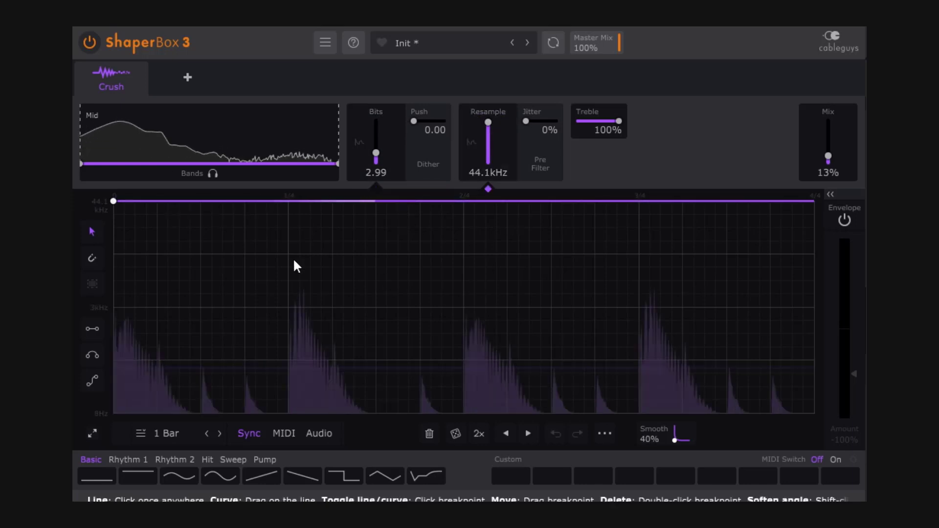
left_click(390, 117)
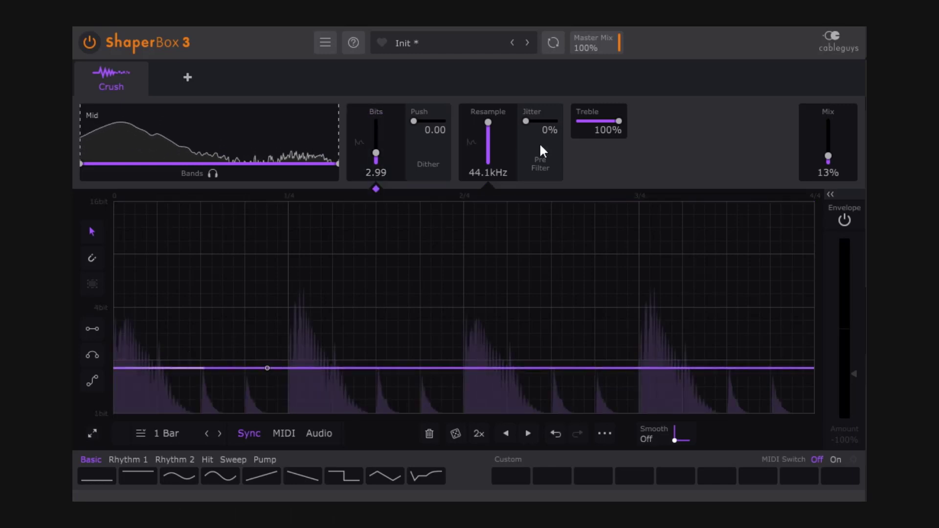
left_click(500, 118)
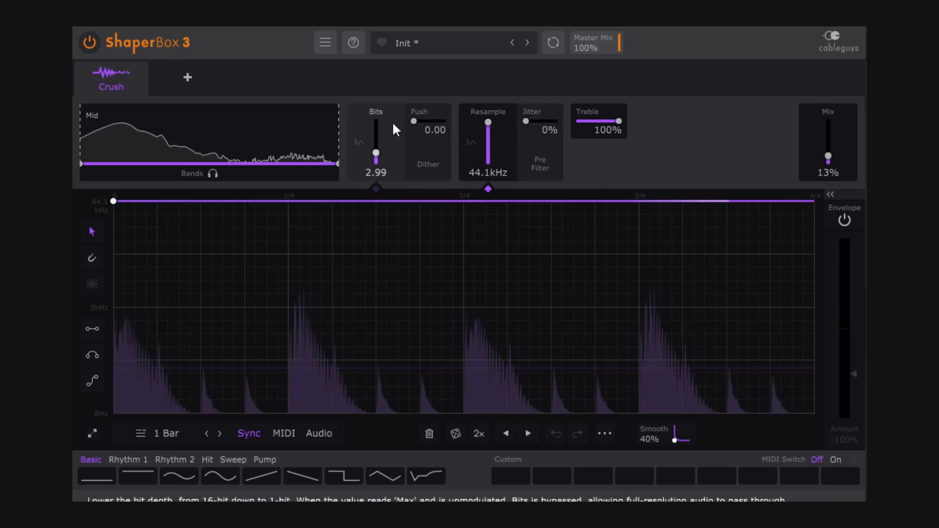
Restore the Crush Mix to 100% and reset Bits to Max
left_click_drag(828, 157, 829, 122)
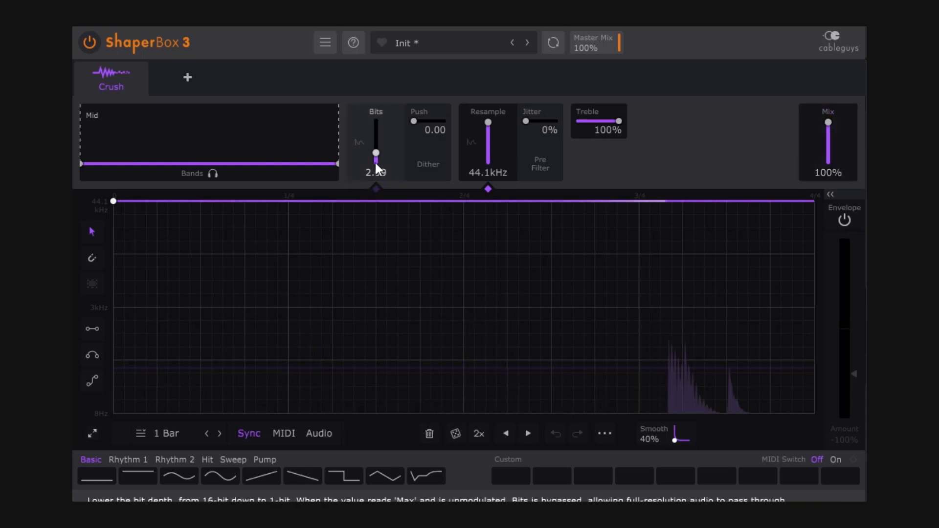
left_click_drag(376, 167, 394, 146)
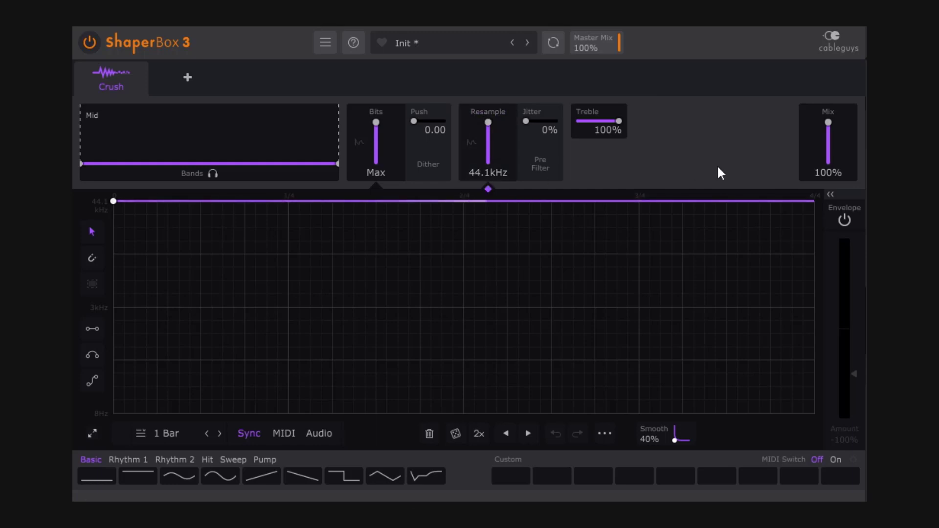
Sweep Resample down to 8.82Hz and back to 44.1kHz, and audition lower rates on its line, ending at 18.4kHz
left_click_drag(488, 123, 488, 161)
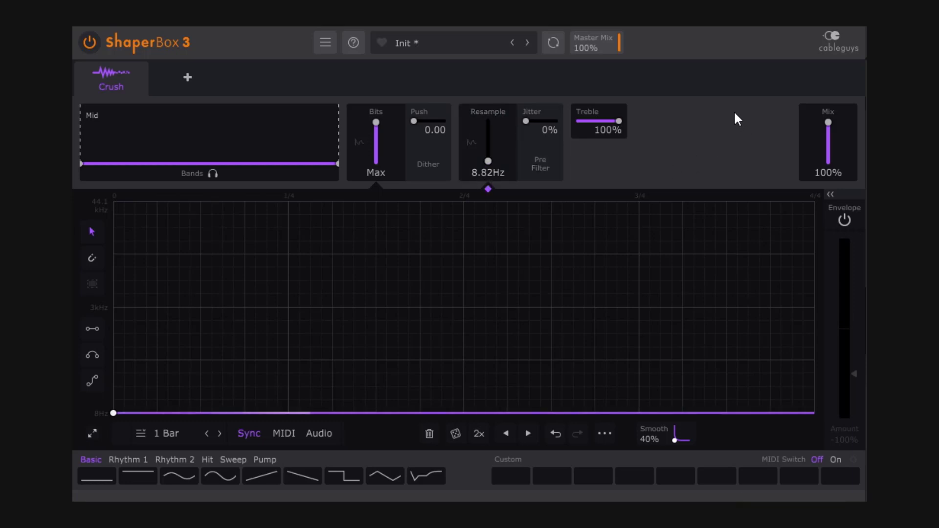
left_click_drag(488, 161, 488, 122)
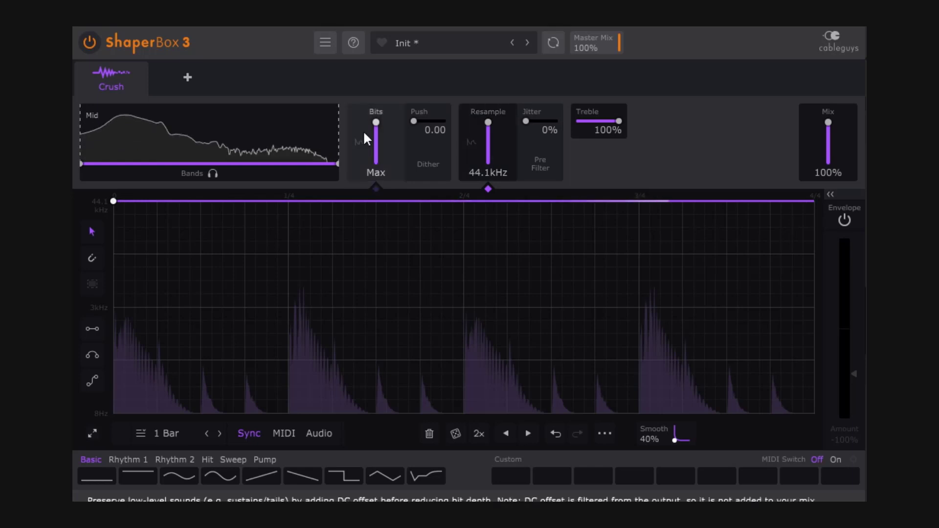
left_click(113, 201)
left_click_drag(113, 201, 113, 385)
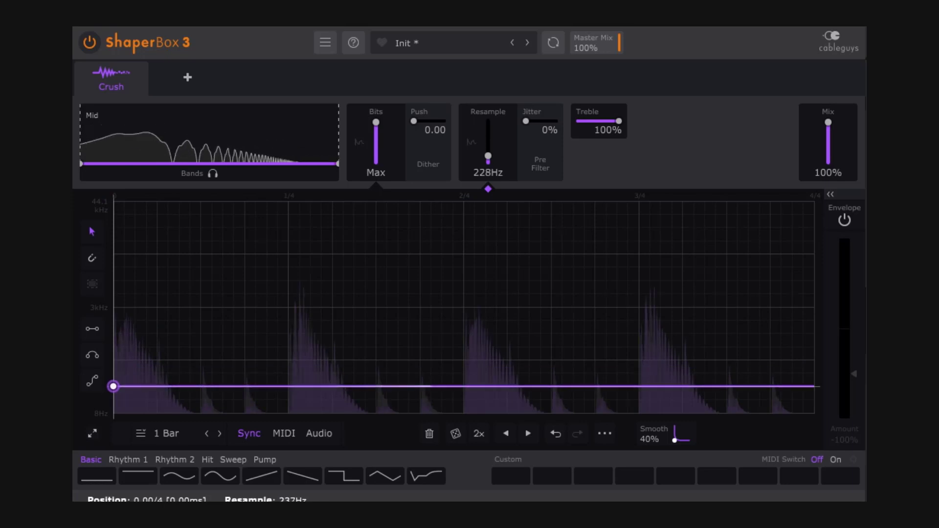
left_click_drag(113, 385, 113, 236)
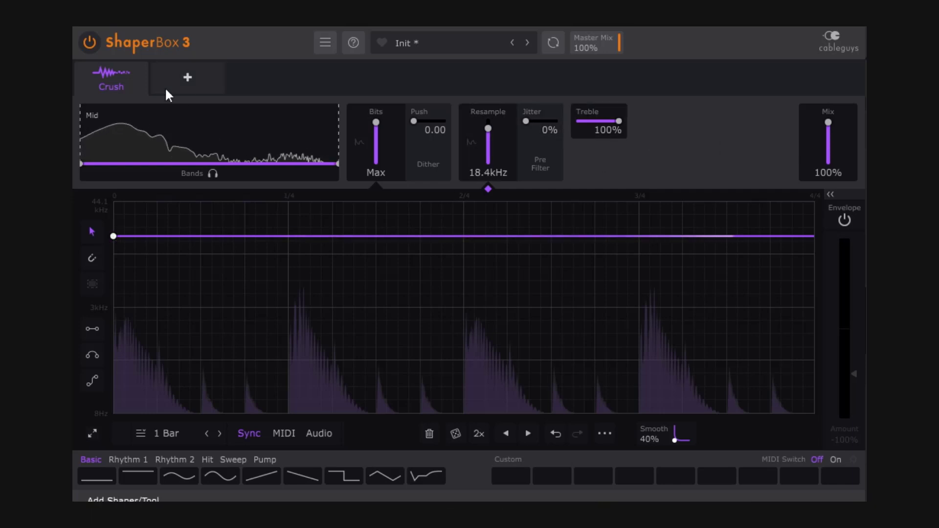
Switch the Crush shaper off and on twice to compare the resampled sound with the dry drums
left_click(83, 72)
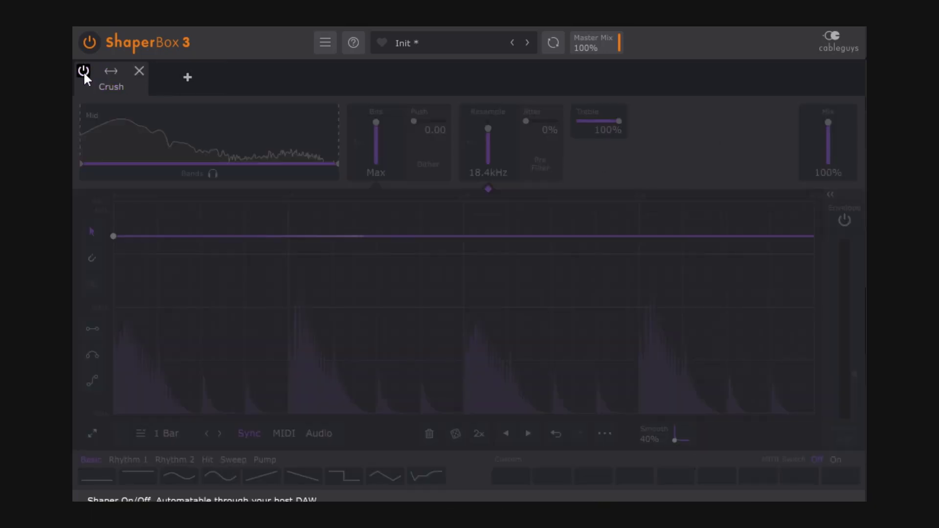
left_click(84, 72)
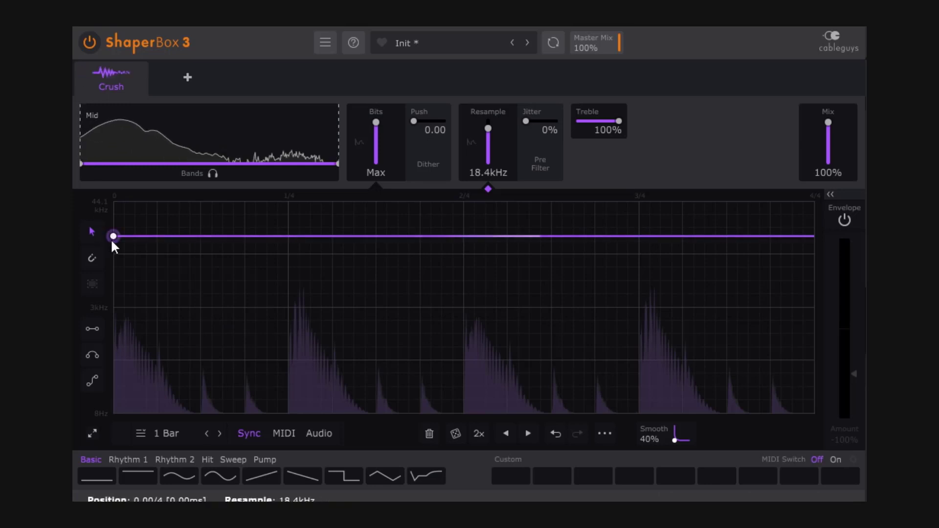
left_click(83, 71)
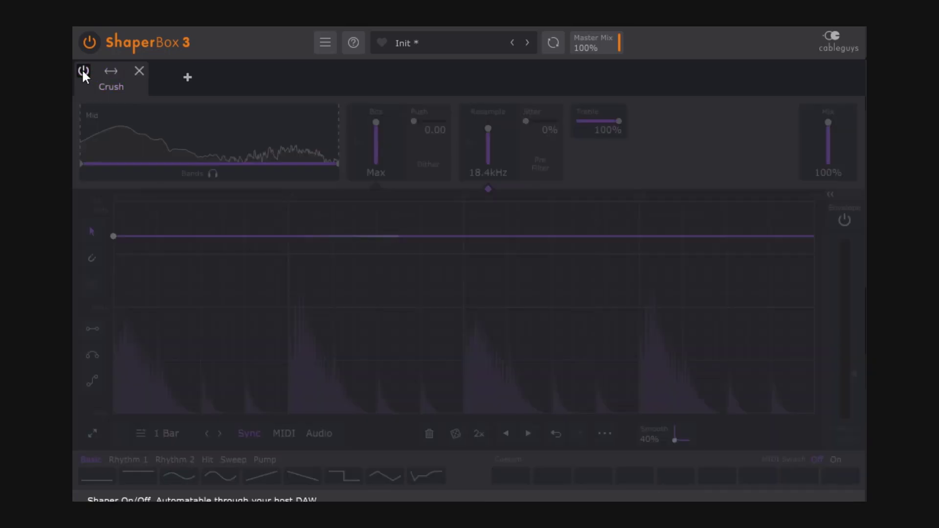
left_click(83, 72)
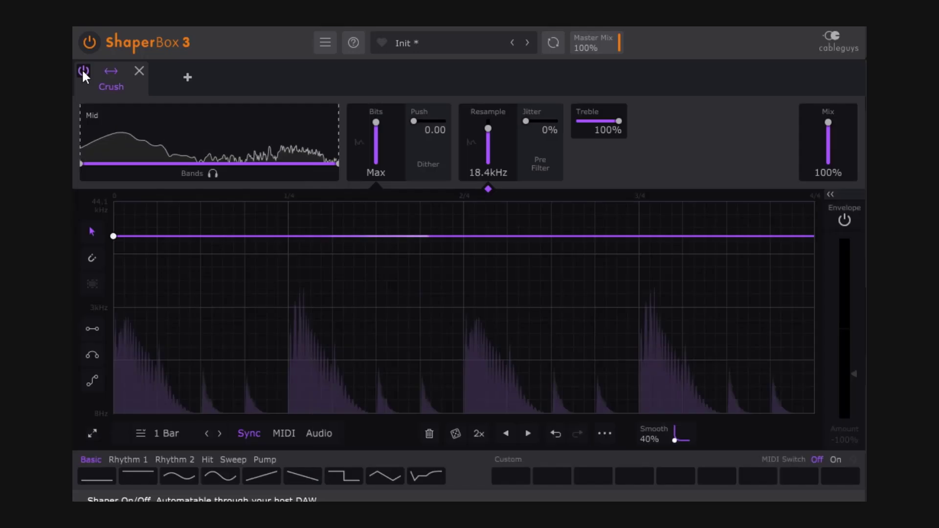
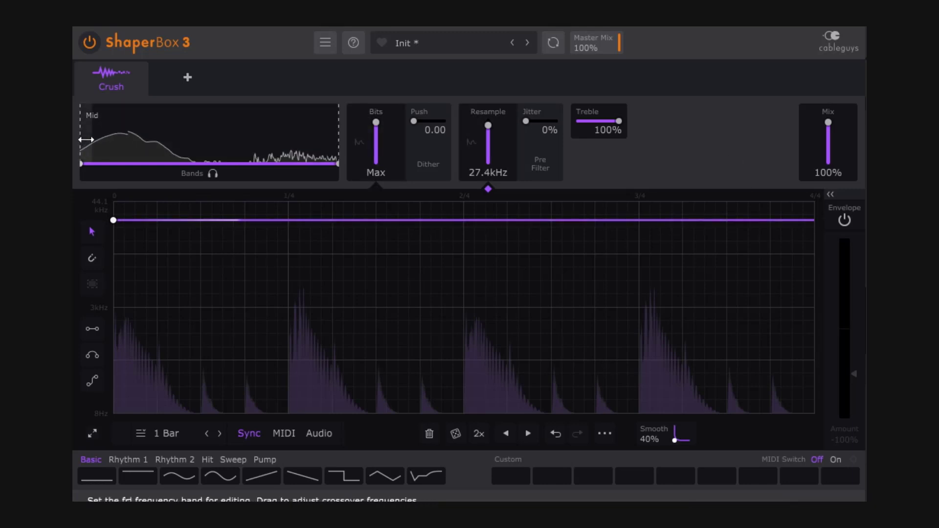
Try Resample at 16.4kHz on a Mid band split off at 4.21kHz, and restore the full-range Mid band at 44.1kHz
left_click_drag(81, 163, 265, 163)
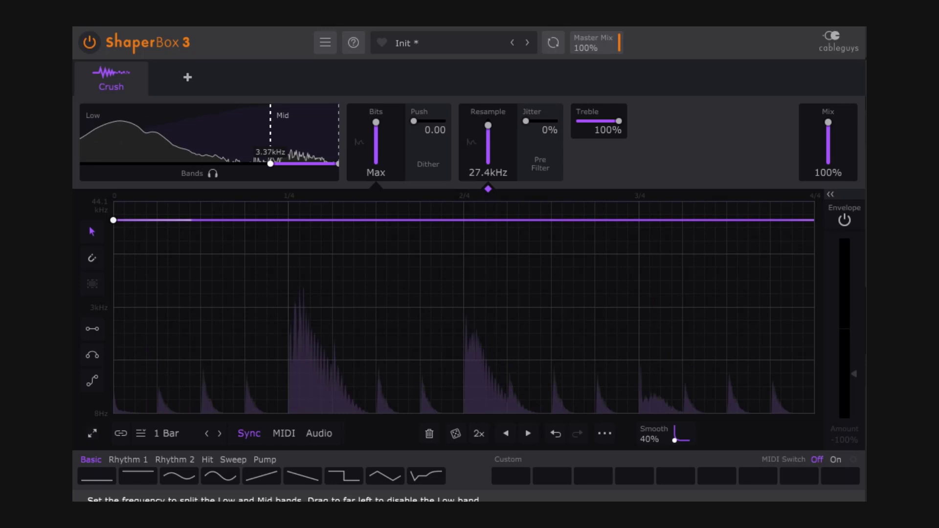
left_click_drag(268, 122, 282, 122)
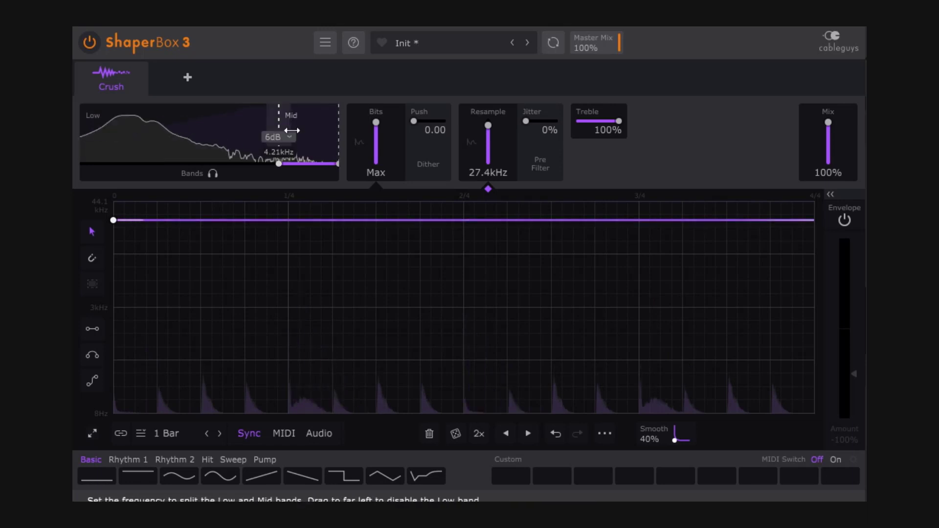
left_click_drag(113, 221, 113, 240)
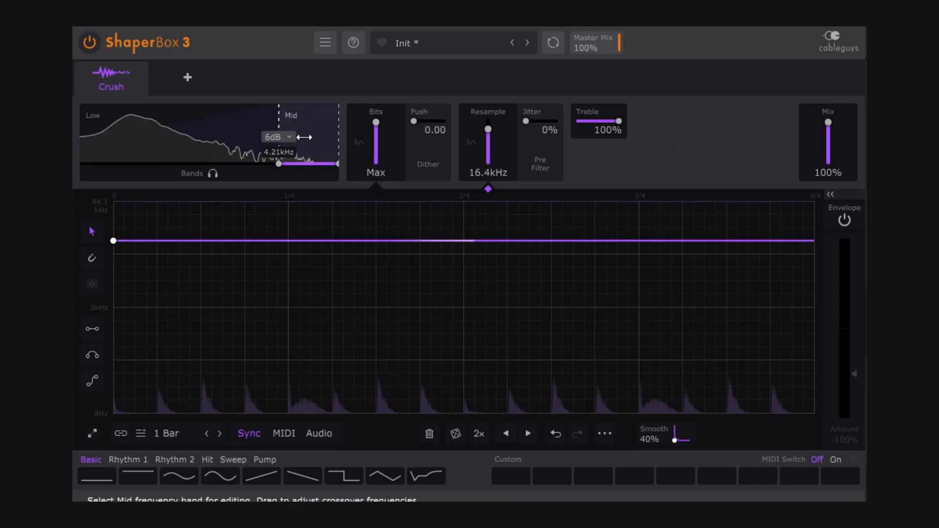
left_click_drag(113, 241, 113, 201)
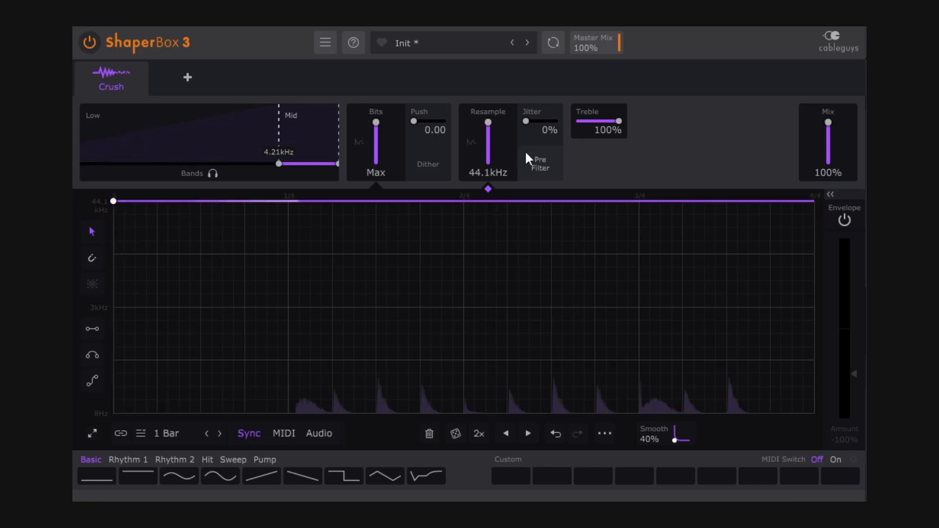
left_click_drag(278, 117, 81, 117)
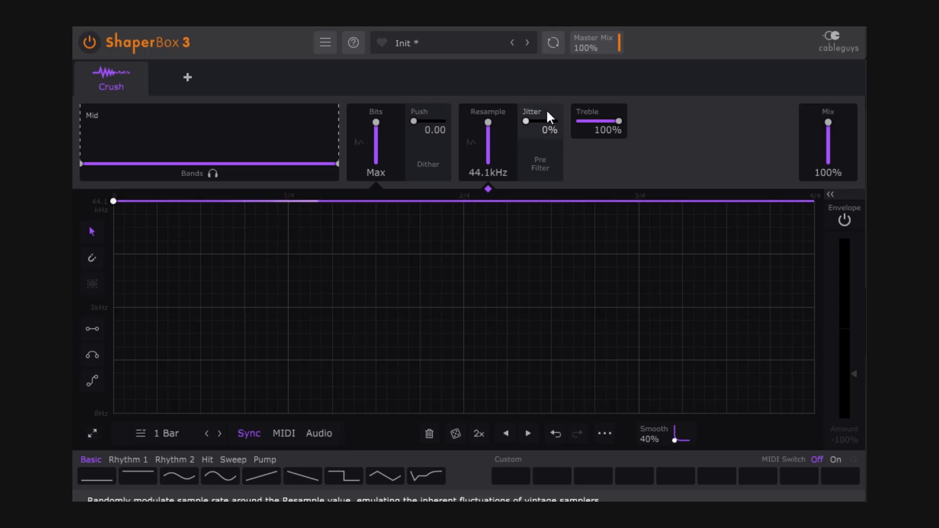
Audition Jitter up to 100% with Resample at 20.0kHz and at 32.6kHz, ending with Jitter at 11%
left_click_drag(493, 120, 553, 120)
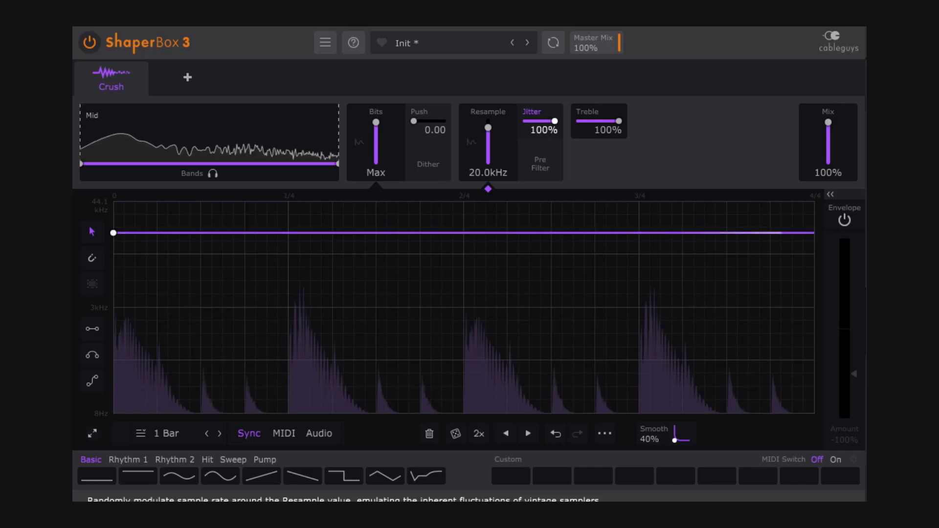
mouse_move(555, 121)
left_mouse_down()
mouse_move(526, 121)
mouse_move(555, 121)
mouse_move(526, 121)
mouse_move(539, 121)
left_mouse_up()
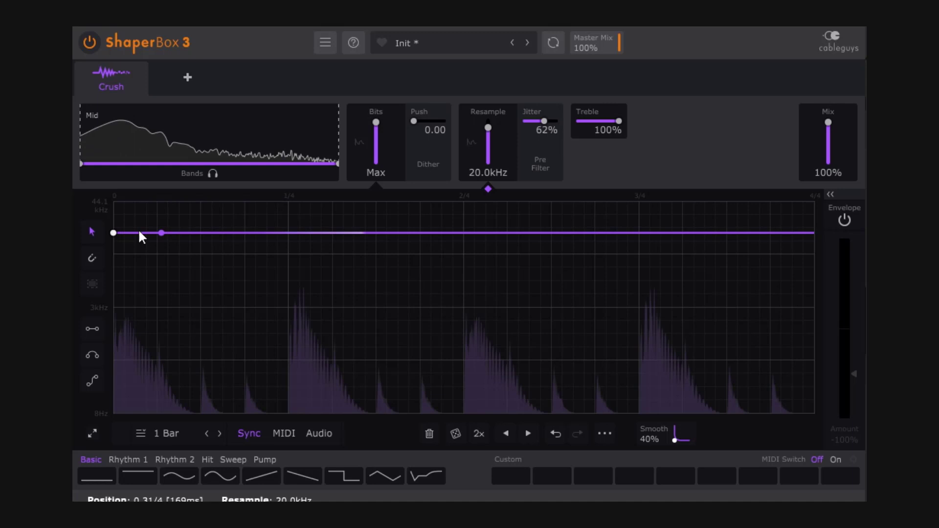
left_click_drag(114, 233, 113, 213)
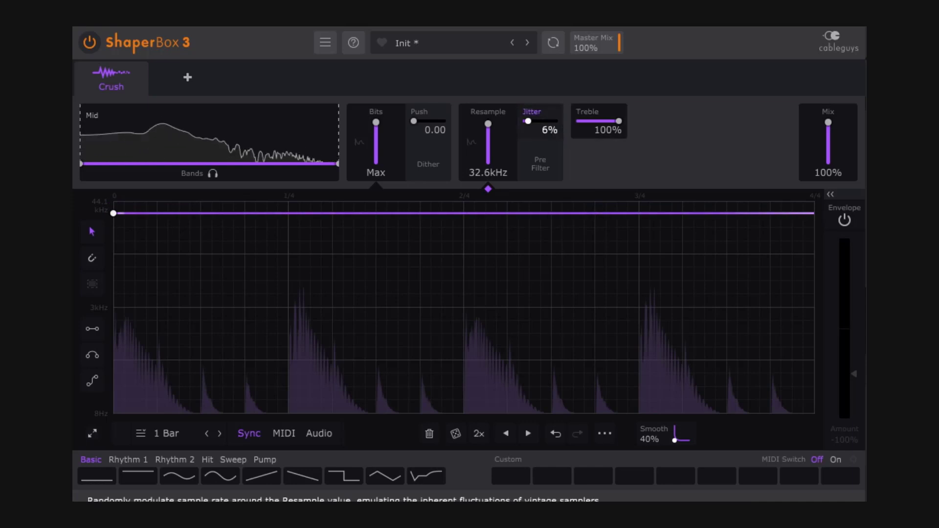
left_click_drag(537, 121, 551, 120)
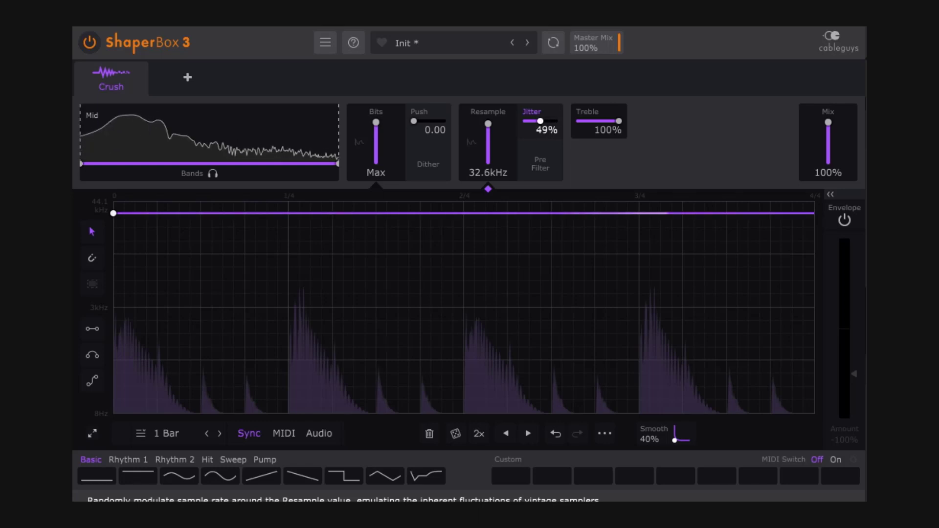
left_click_drag(532, 121, 530, 121)
Lower the Resample line to 6.89kHz and bring Jitter down to 0%
left_click_drag(113, 214, 113, 275)
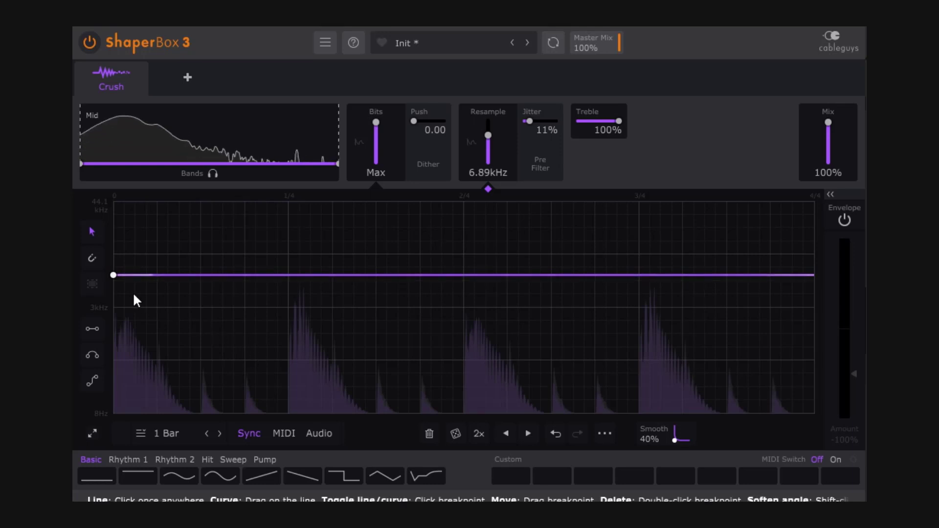
left_click_drag(551, 119, 527, 120)
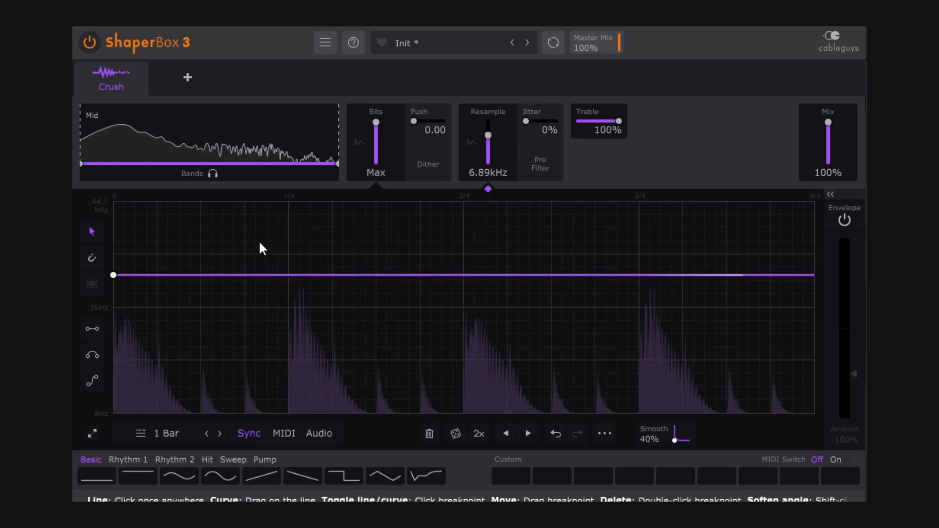
Lower the Resample line to 4.85kHz and raise Jitter through 45% and 65% to 72%
mouse_move(113, 276)
left_mouse_down()
mouse_move(113, 329)
mouse_move(113, 289)
left_mouse_up()
left_click_drag(528, 121, 531, 121)
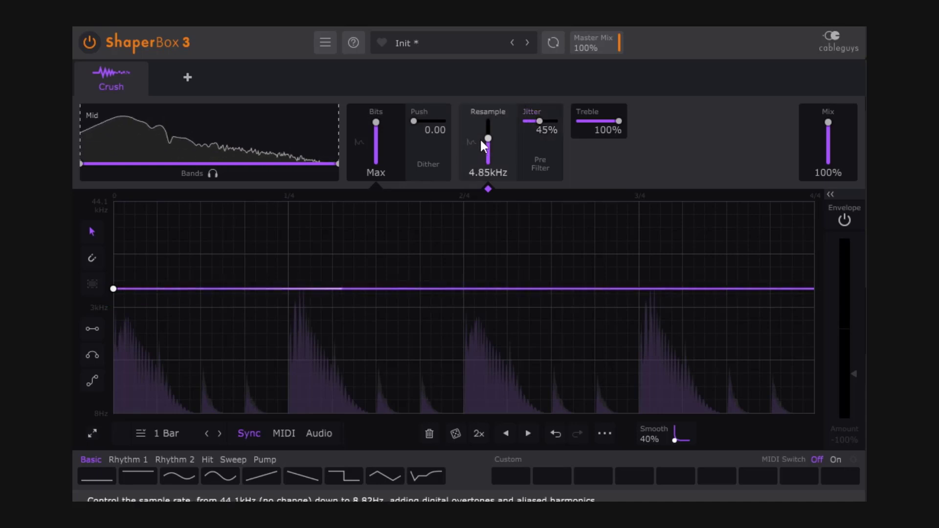
left_click_drag(539, 121, 541, 121)
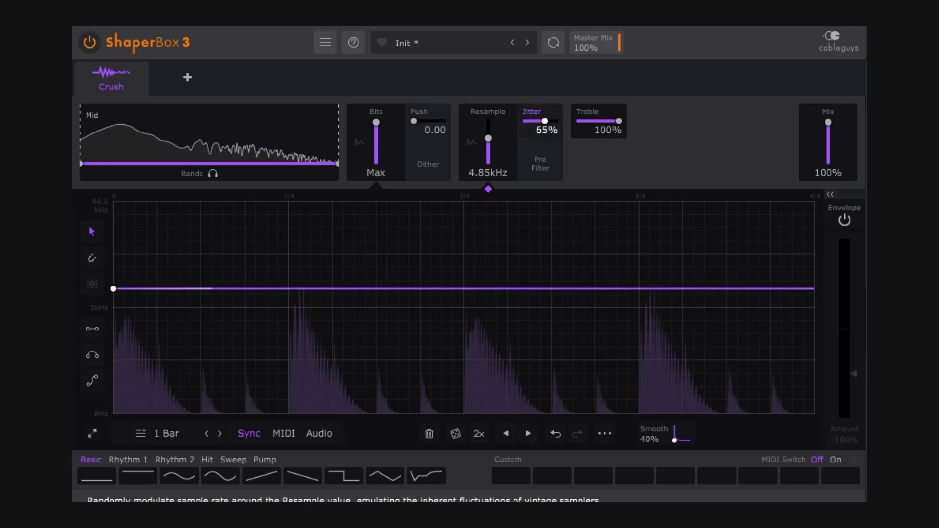
mouse_move(552, 121)
left_mouse_down()
mouse_move(529, 120)
mouse_move(537, 120)
left_mouse_up()
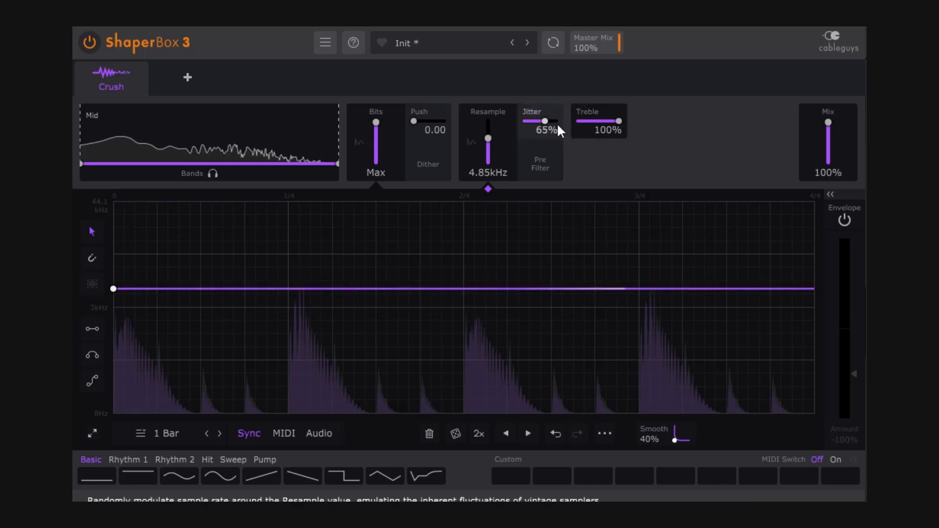
mouse_move(545, 121)
left_mouse_down()
mouse_move(526, 121)
mouse_move(545, 121)
left_mouse_up()
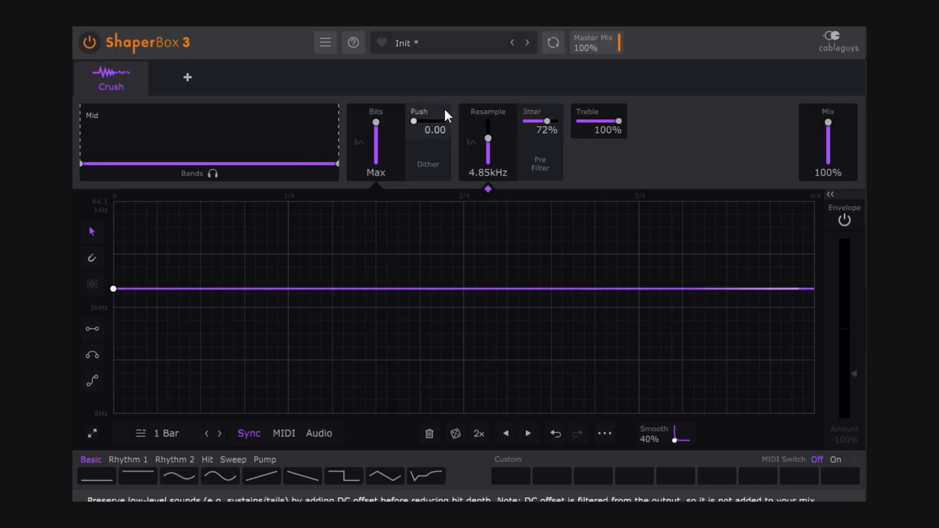
Lower Resample to 2.86kHz and set Jitter to 59%
double_click(543, 125)
left_click_drag(493, 137, 545, 120)
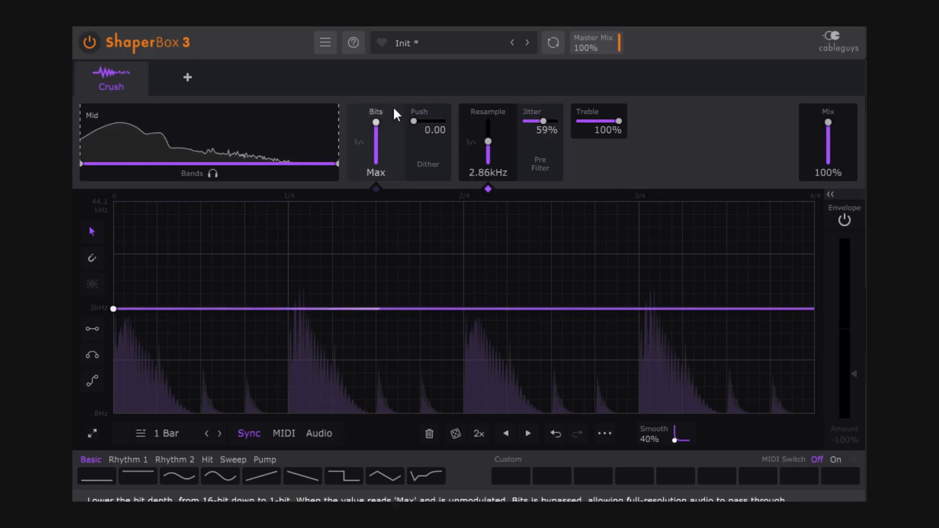
Try a reduced Bits value with Push raised to 0.69, and reset Bits to Max and Push to 0.00
left_click_drag(374, 121, 374, 136)
left_click_drag(431, 118, 451, 117)
mouse_move(828, 123)
left_mouse_down()
mouse_move(828, 152)
mouse_move(828, 123)
left_mouse_up()
double_click(378, 136)
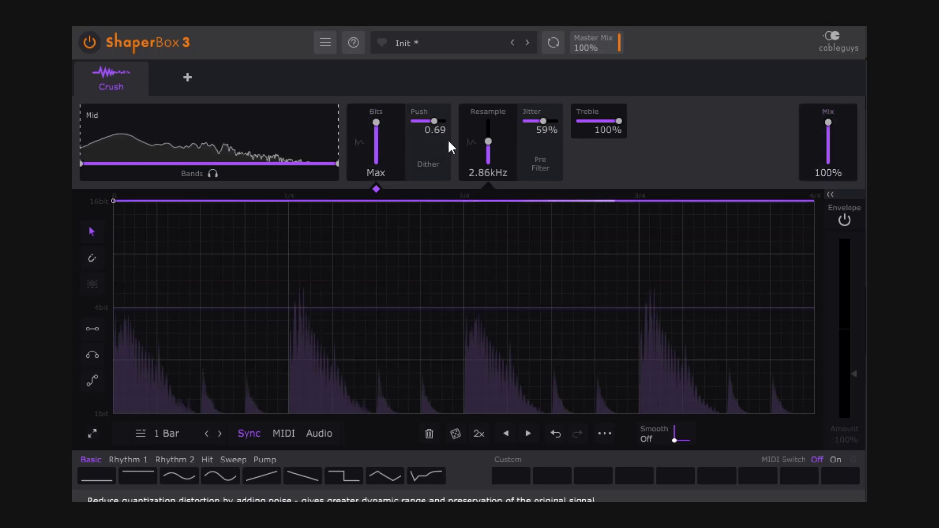
double_click(424, 123)
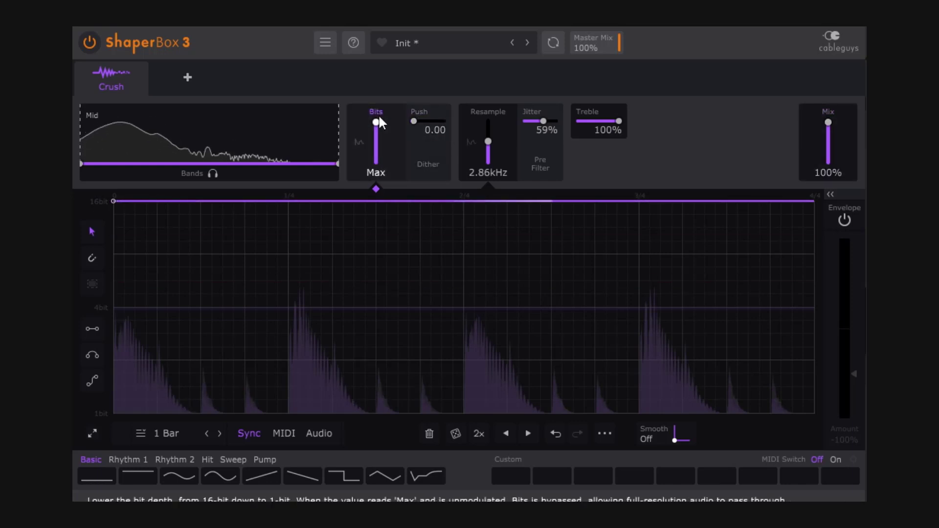
Reset Jitter to 0% and raise the Resample line to 5.67kHz in the waveform editor
left_click(496, 113)
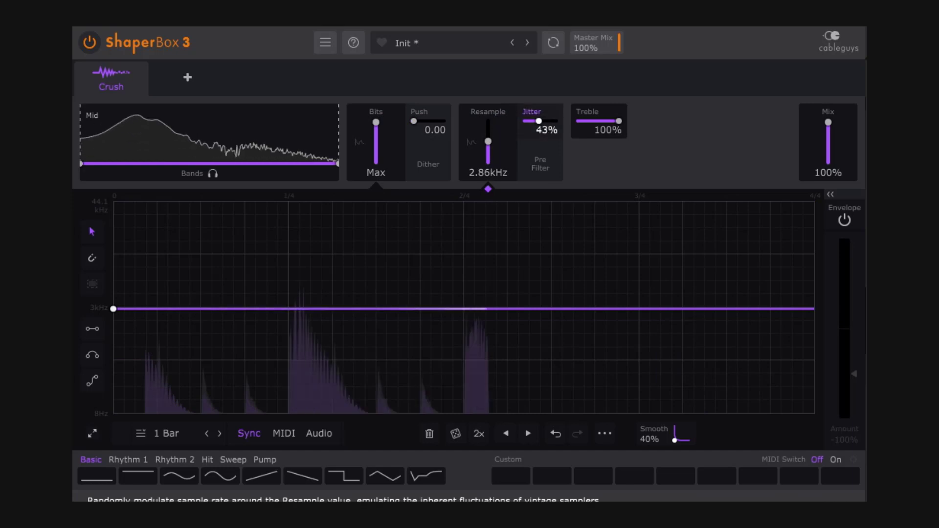
double_click(543, 122)
left_click_drag(113, 309, 318, 283)
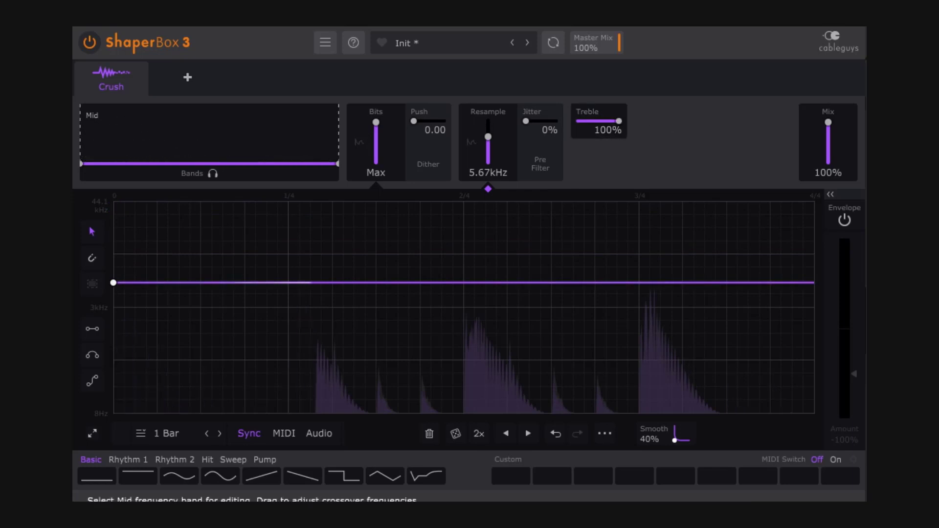
Reset Resample to 44.1kHz, lower it to 3.36kHz, and toggle Pre Filter on and off to compare, leaving it off
double_click(487, 138)
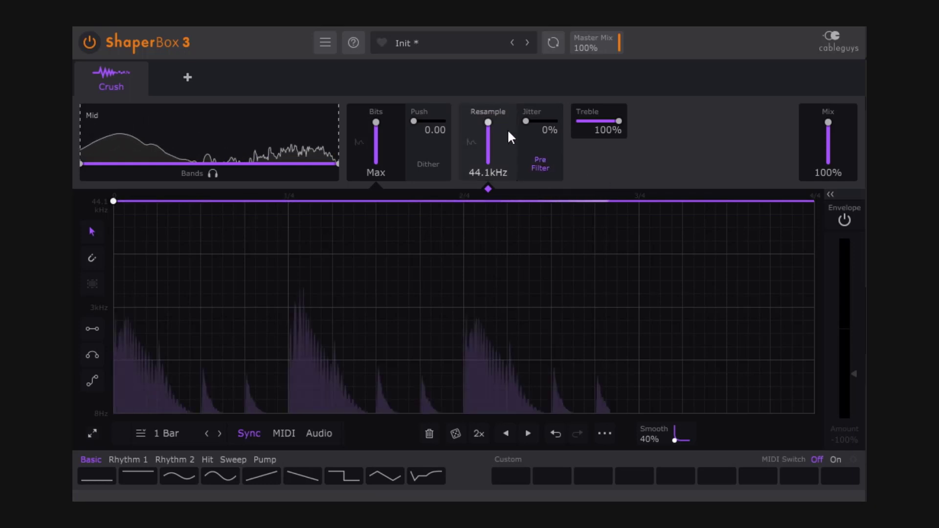
left_click_drag(488, 123, 487, 141)
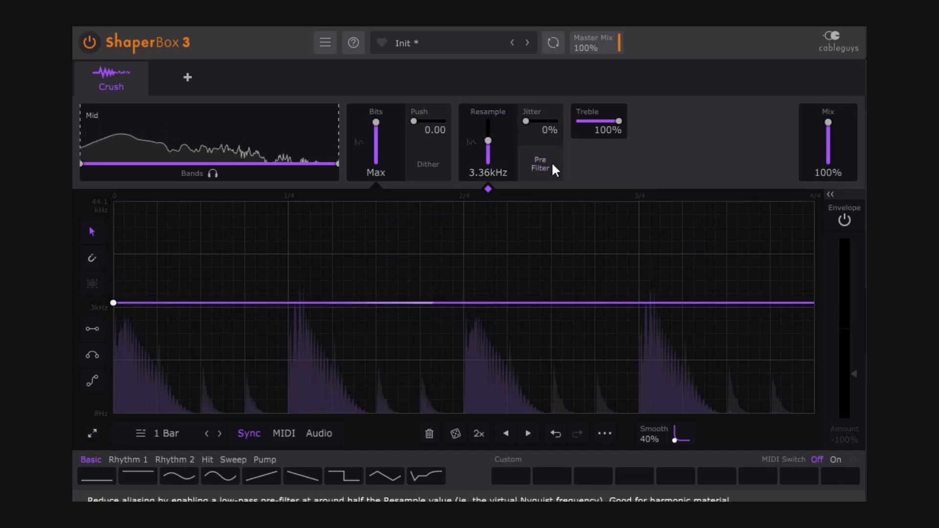
left_click(553, 166)
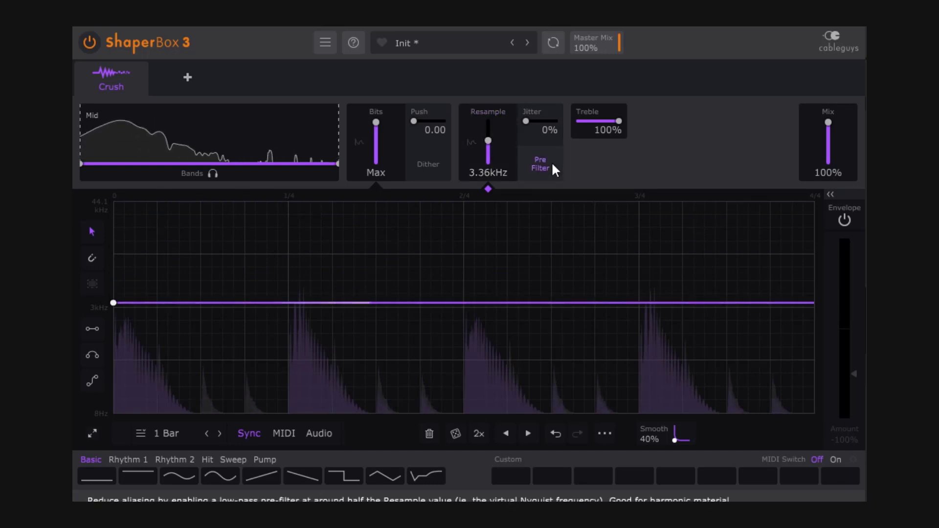
left_click(553, 168)
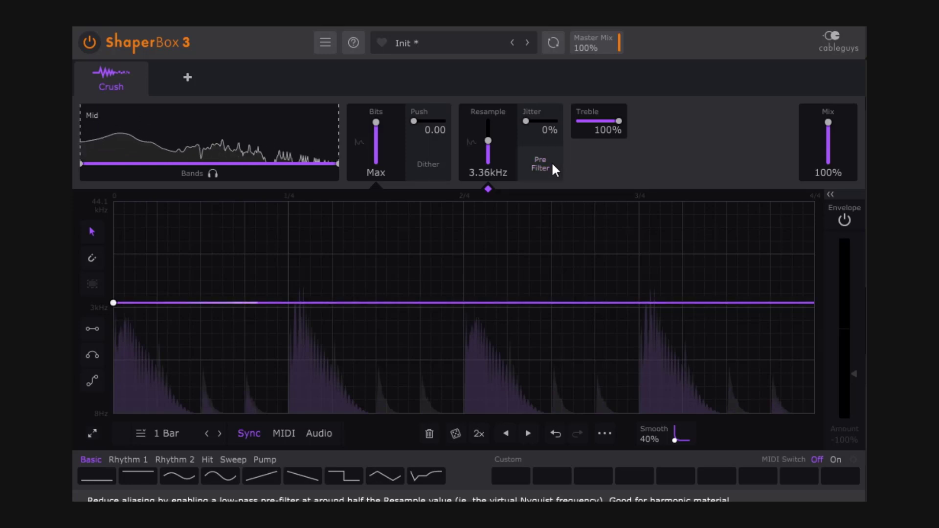
Toggle Pre Filter on and off several times to compare the resampled drums with and without it, leaving it off
left_click(553, 167)
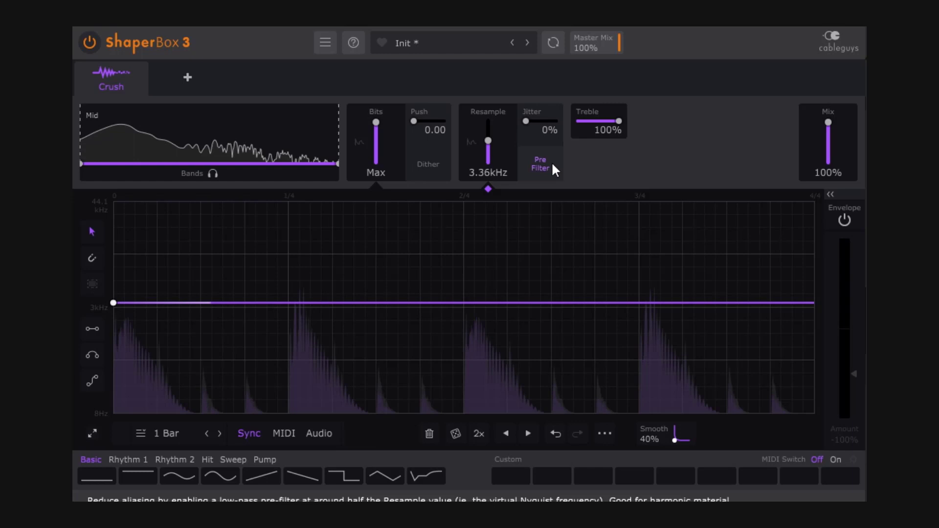
left_click(553, 167)
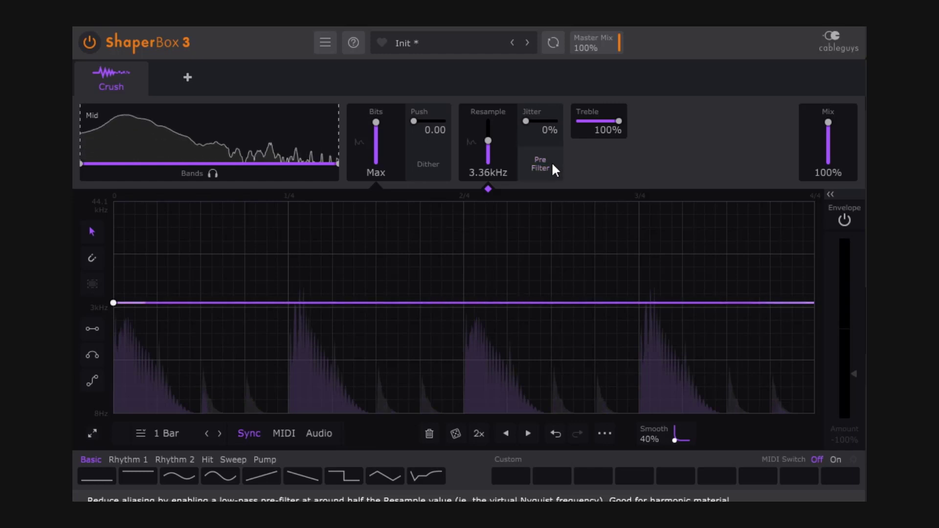
left_click(553, 167)
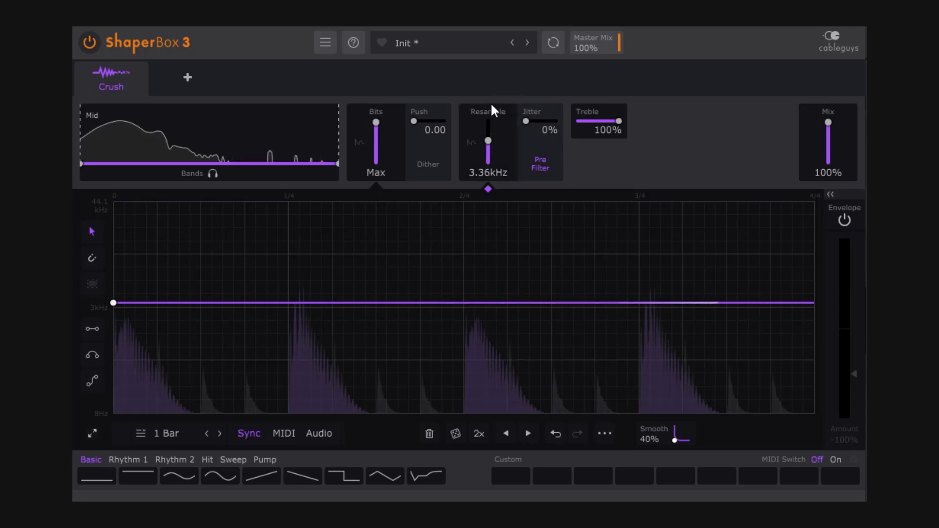
left_click(555, 163)
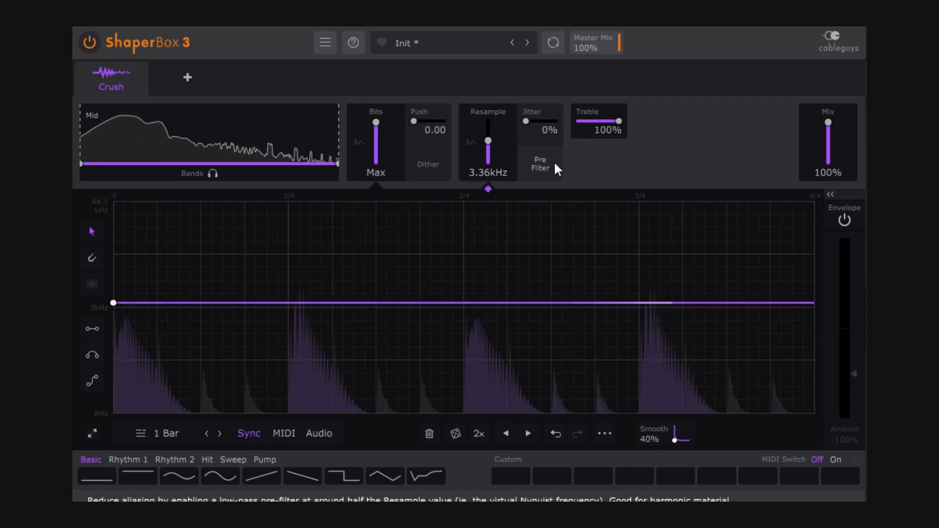
left_click(554, 163)
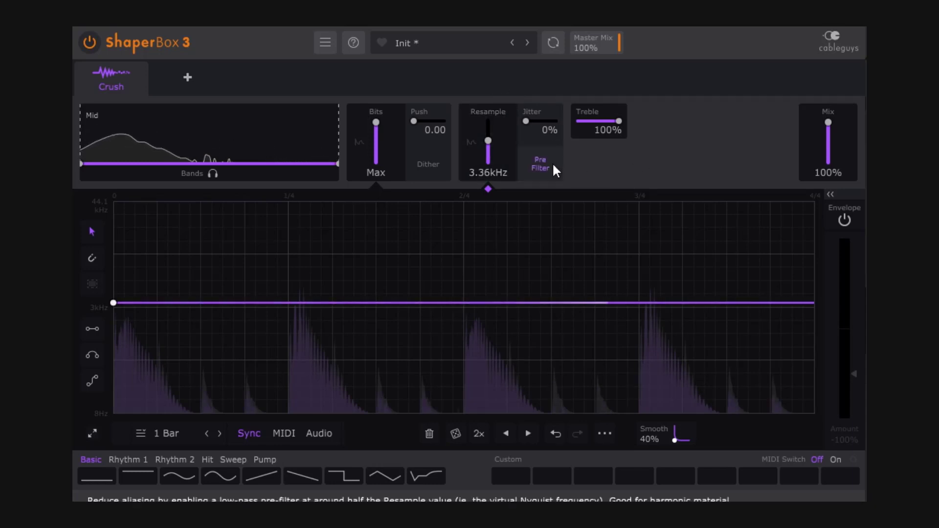
left_click(547, 175)
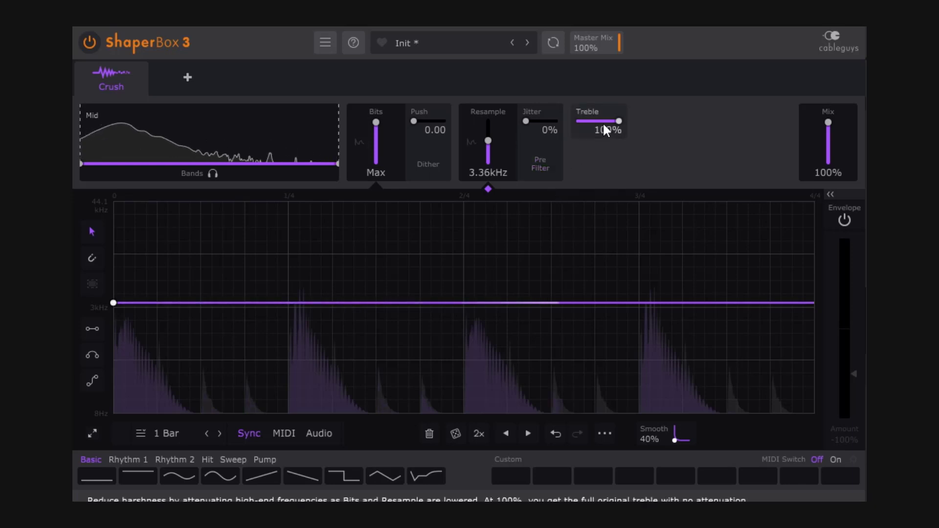
Set Jitter to 61% and Resample to 2.19kHz, and audition the Treble control, returning it to 100%
left_click_drag(538, 126, 545, 121)
left_click_drag(487, 141, 488, 143)
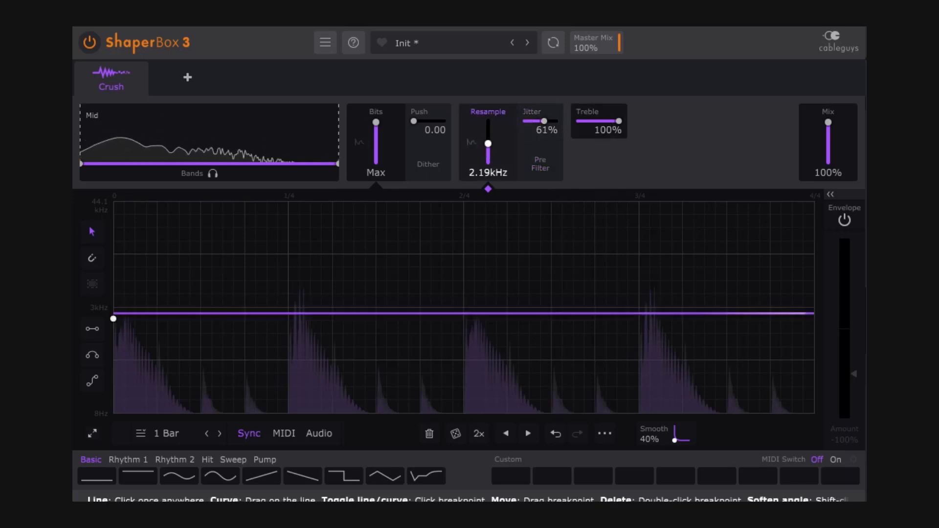
left_click(619, 120)
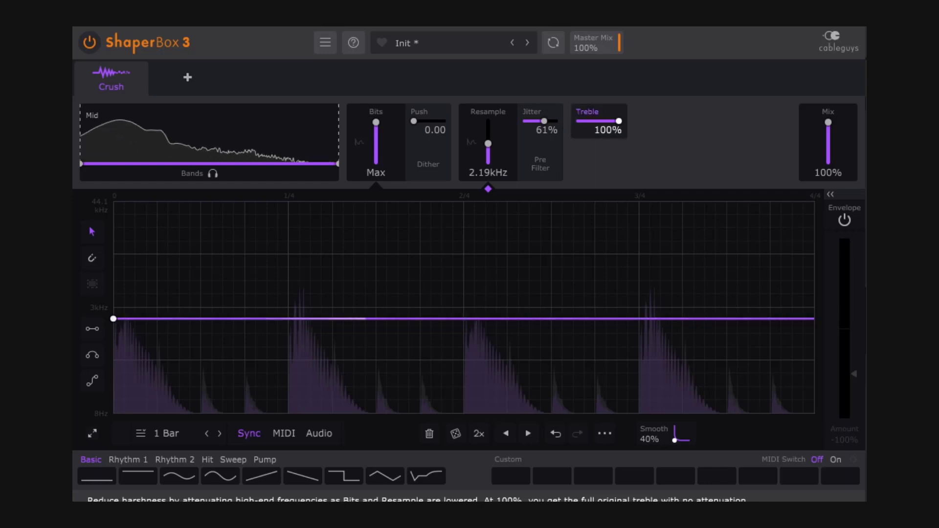
mouse_move(619, 120)
left_mouse_down()
mouse_move(579, 121)
mouse_move(620, 121)
left_mouse_up()
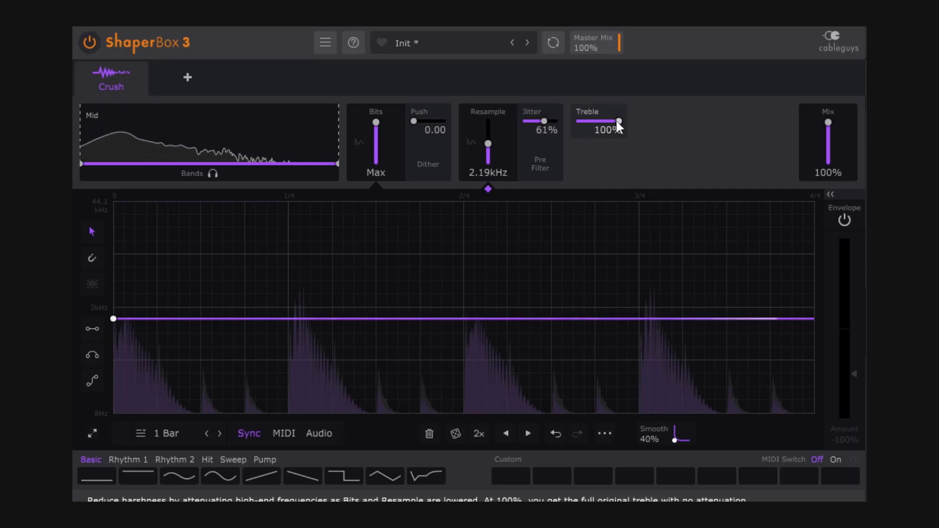
mouse_move(617, 120)
left_mouse_down()
mouse_move(579, 121)
mouse_move(620, 121)
left_mouse_up()
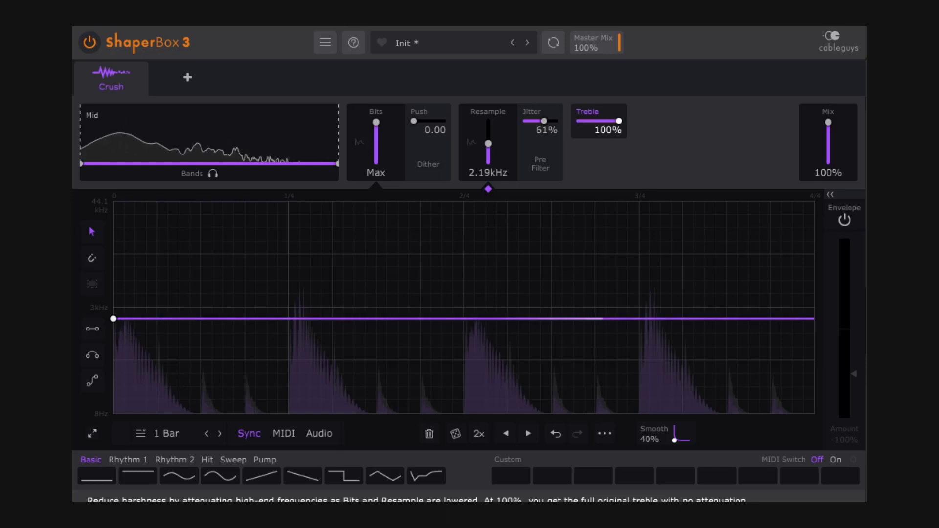
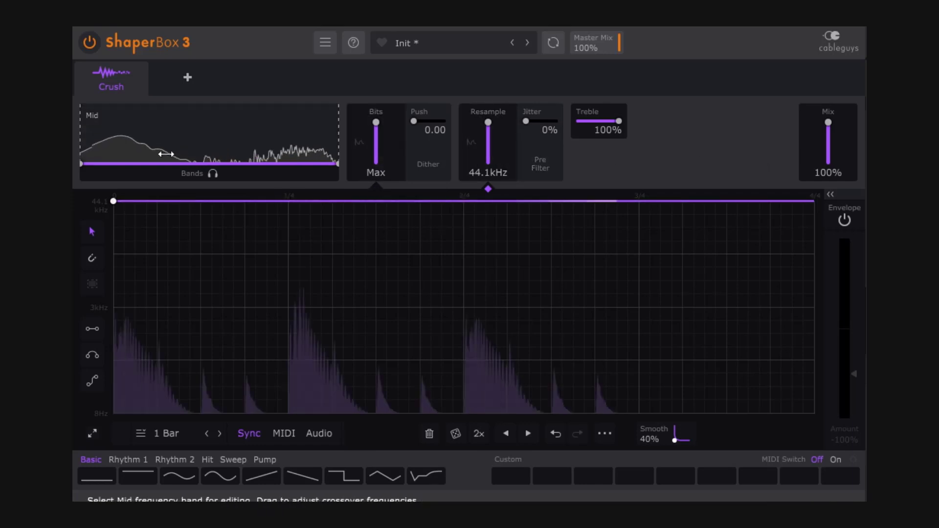
Split off a Low band at 2.46kHz and, with snapping on, draw flat Resample dips over the last three quarters of each Mid-band beat
left_click_drag(81, 164, 258, 163)
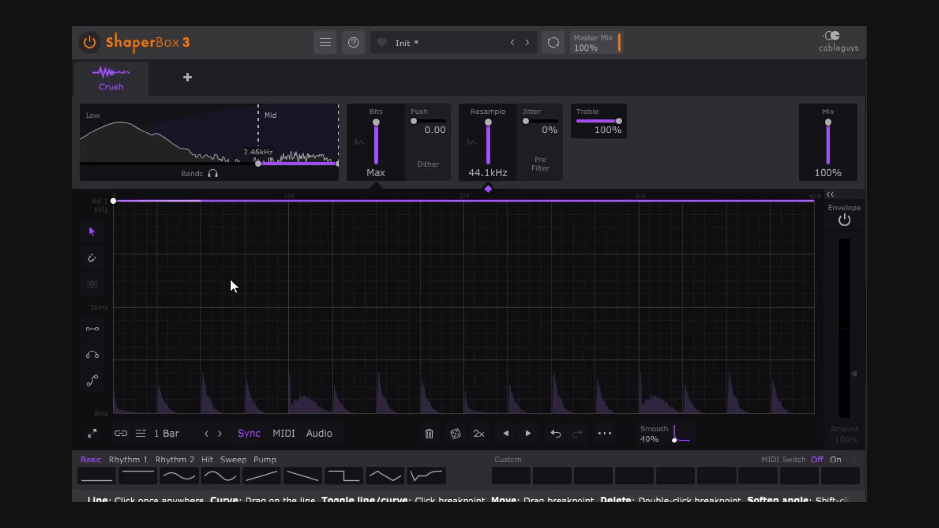
left_click(93, 329)
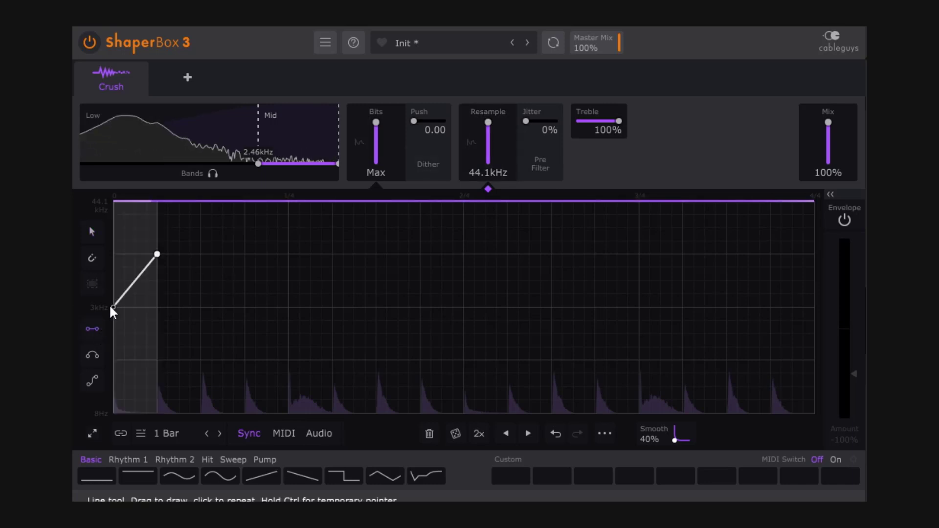
left_click(91, 258)
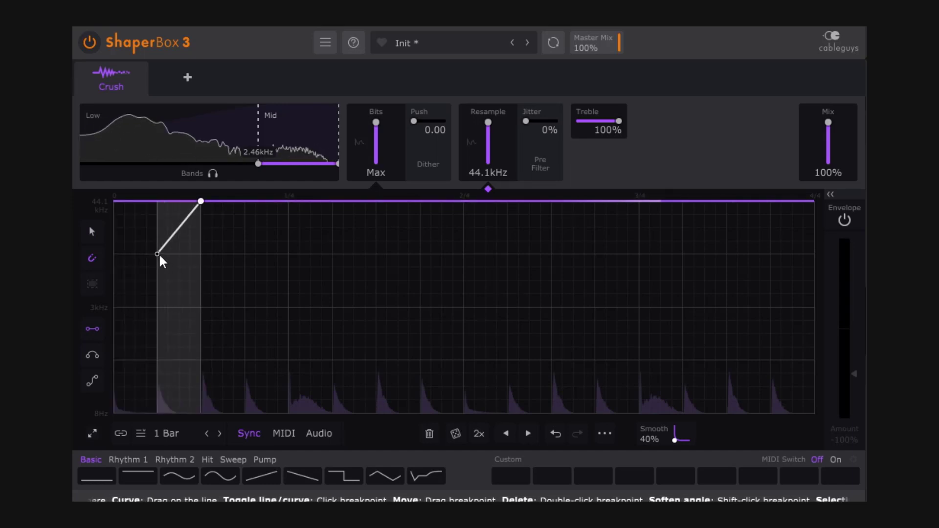
left_click_drag(159, 254, 288, 252)
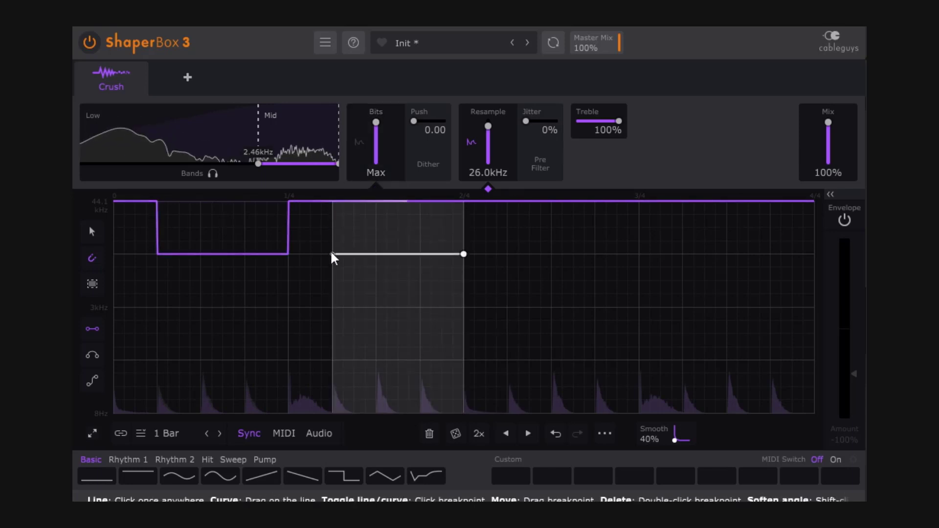
left_click(332, 254)
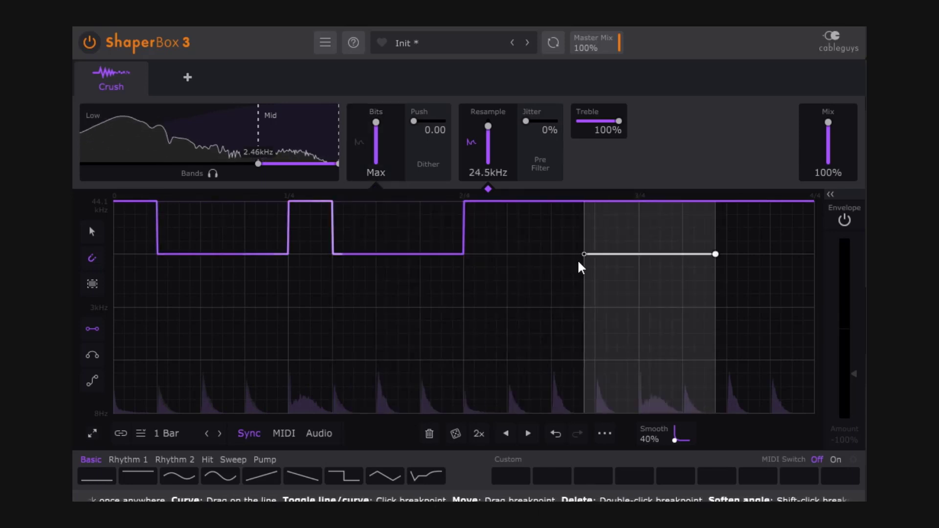
left_click(508, 254)
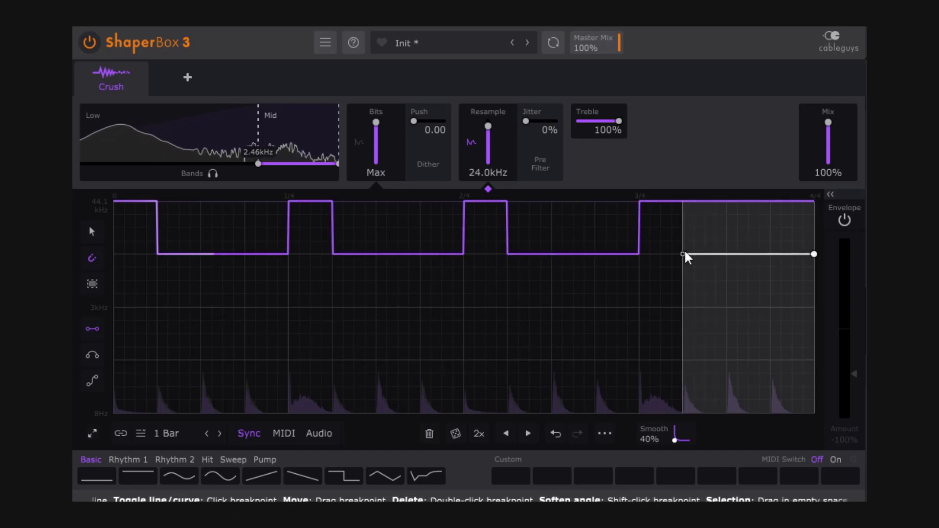
left_click(684, 254)
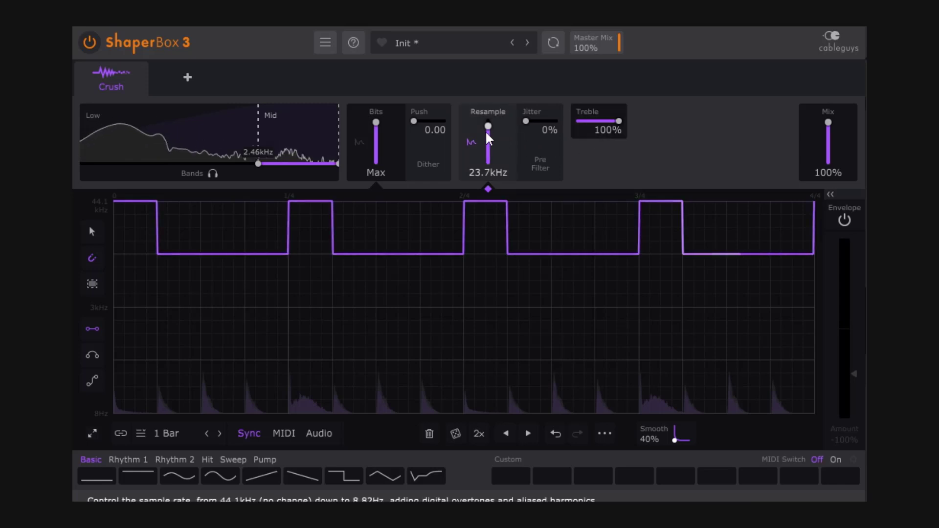
Raise the Mid band's Resample to 34.6kHz and briefly bypass the Crush shaper to compare
left_click_drag(486, 130, 486, 108)
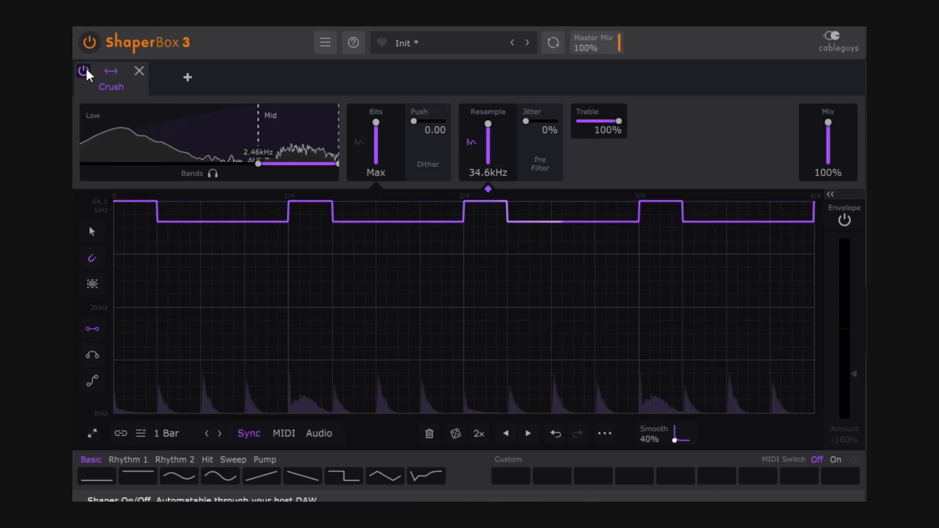
left_click(85, 68)
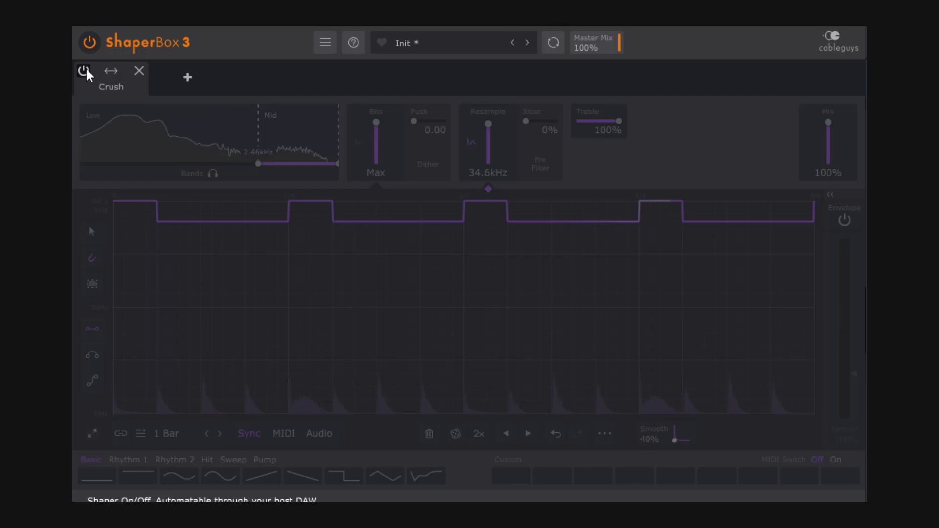
left_click(84, 71)
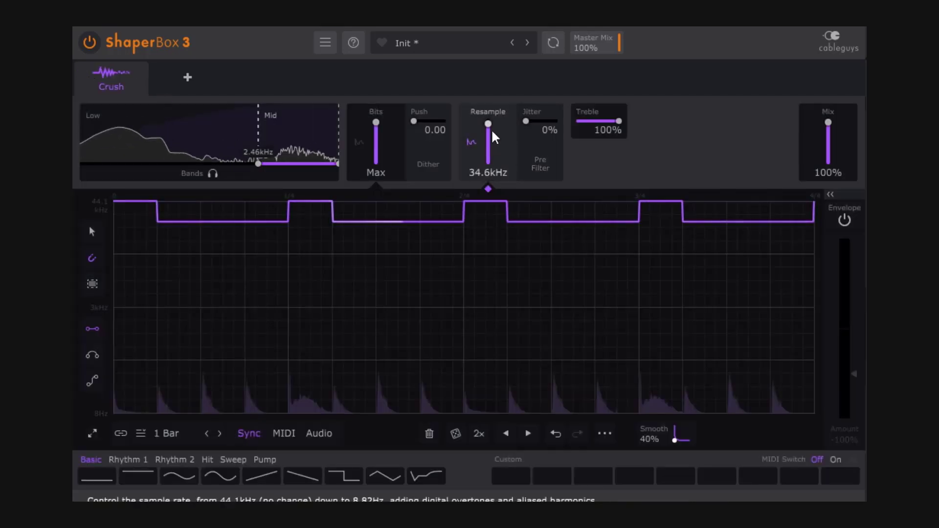
Set the Mid band's Resample to 28.7kHz, Jitter to 58% and Mix to 48%, and compare with the Crush shaper bypassed
left_click_drag(491, 128, 518, 127)
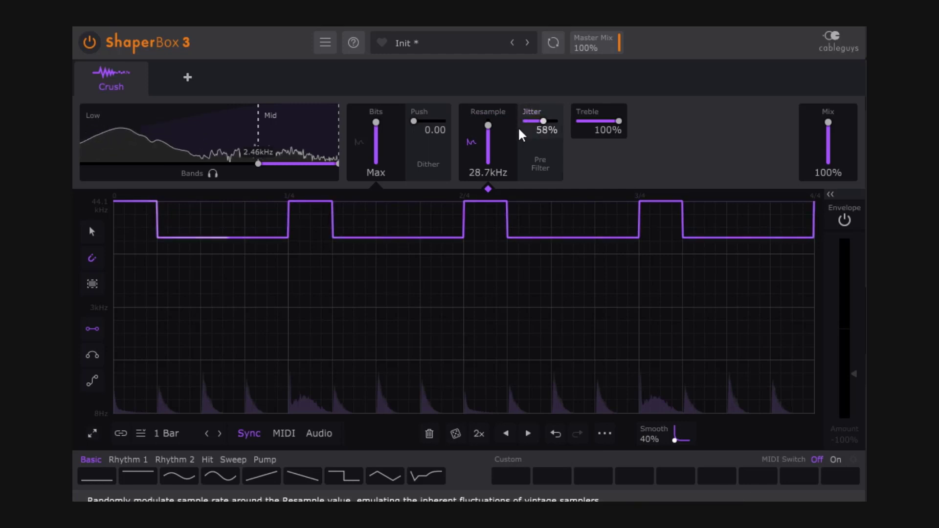
mouse_move(97, 81)
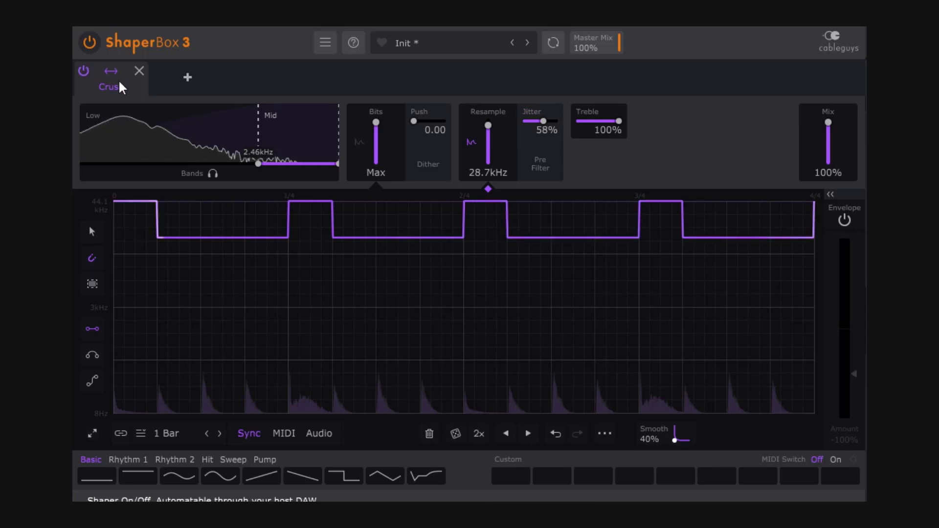
left_click_drag(827, 125, 826, 147)
mouse_move(108, 66)
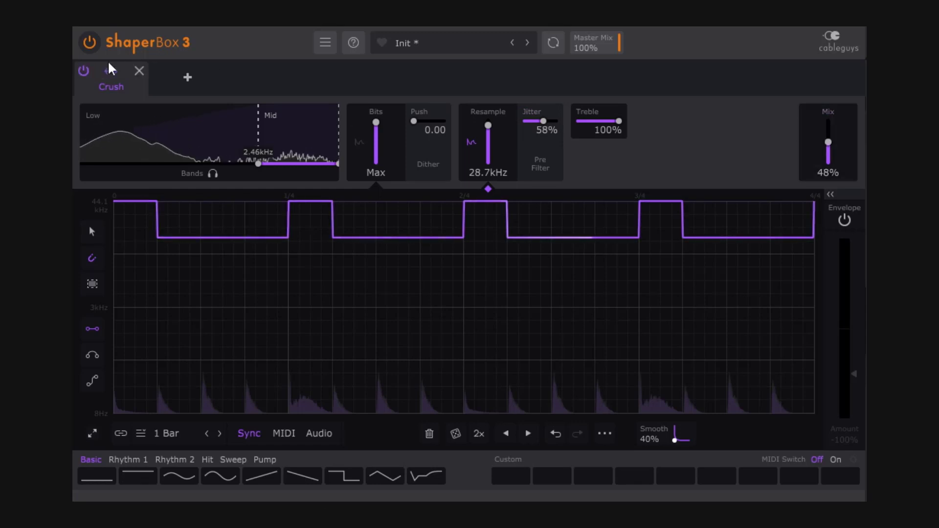
left_click(84, 69)
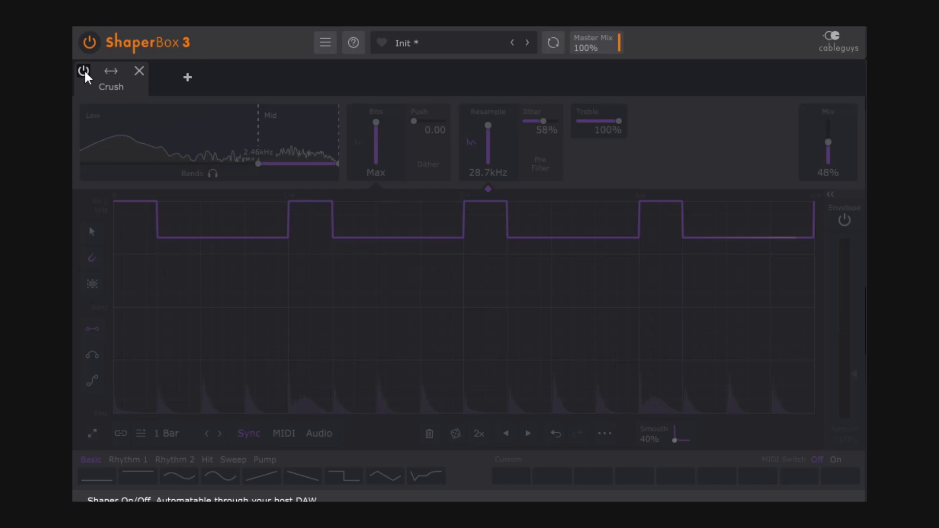
left_click(84, 70)
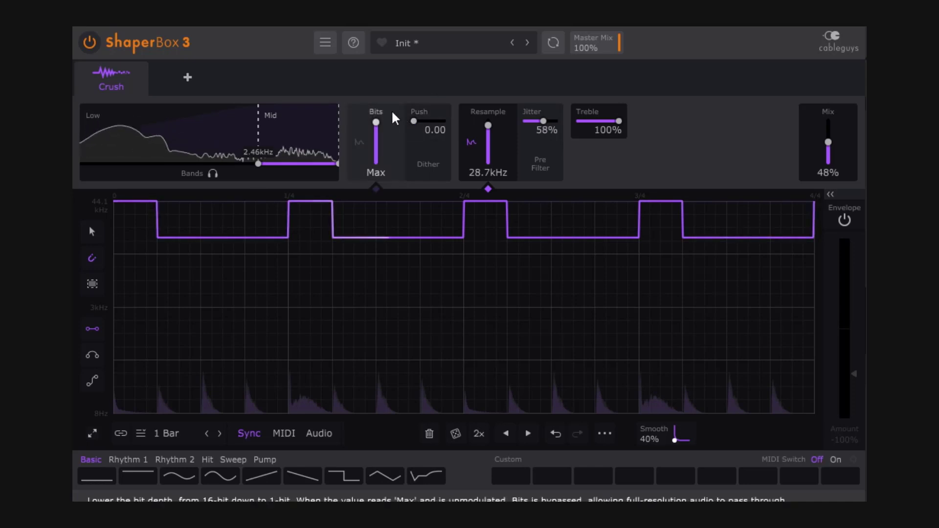
Draw flat Bits dips in the Low band over the first half of each of the four beats
left_click(122, 134)
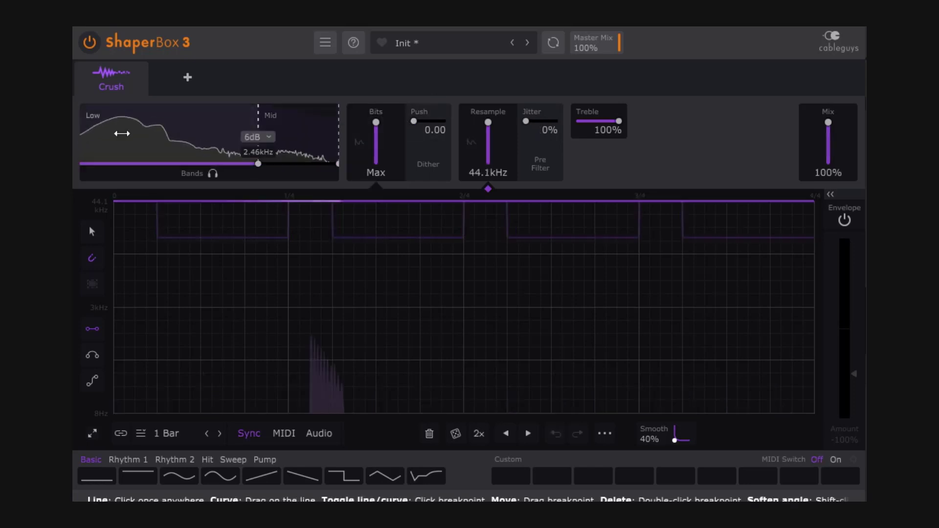
left_click(398, 110)
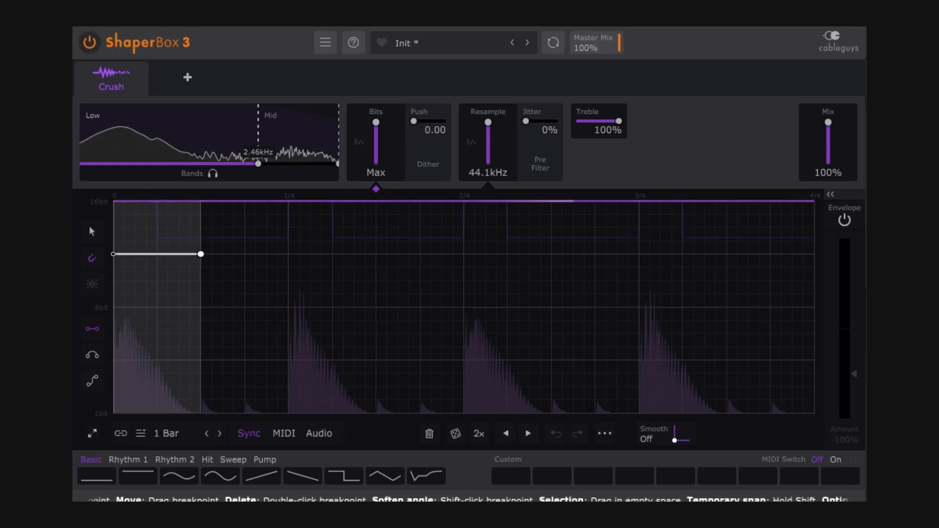
left_click(115, 254)
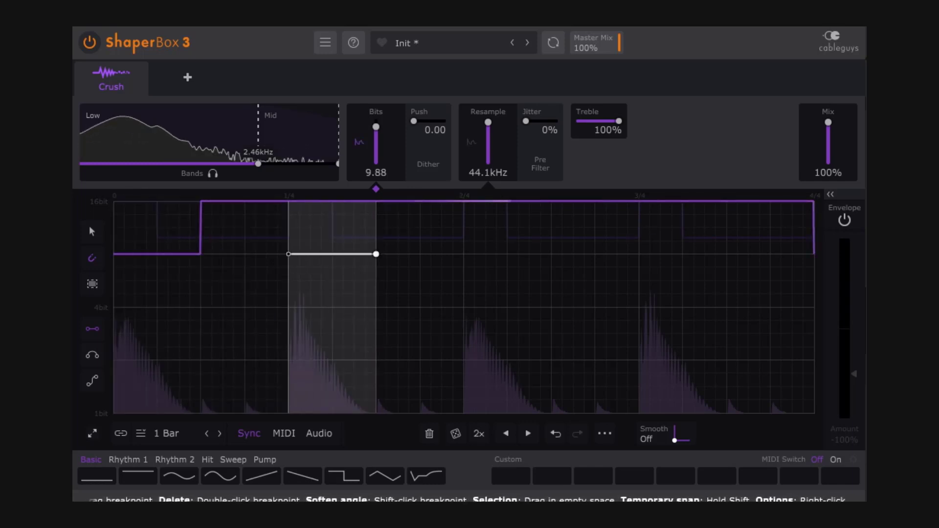
left_click(289, 254)
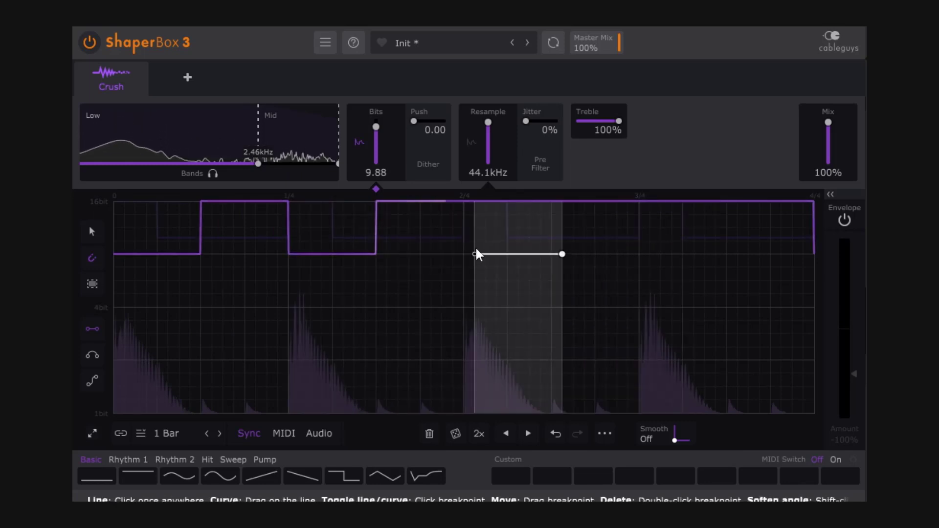
left_click(465, 253)
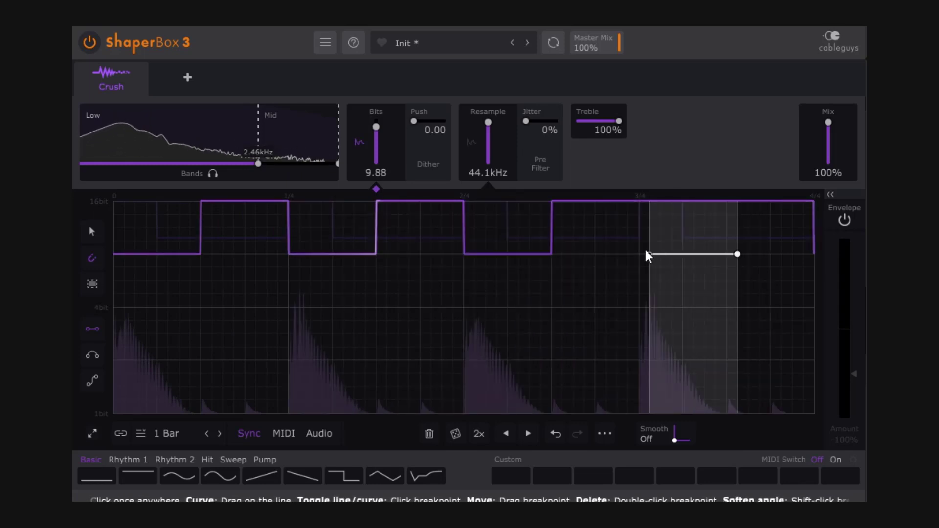
left_click(640, 254)
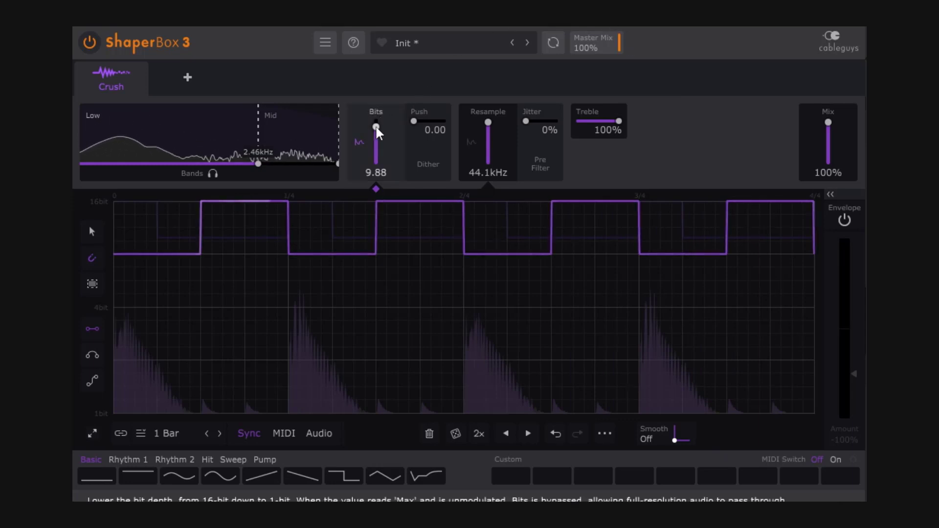
Set the Low band's Bits to 11.7 and Push to 0.52 with Dither enabled
left_click_drag(378, 128, 376, 125)
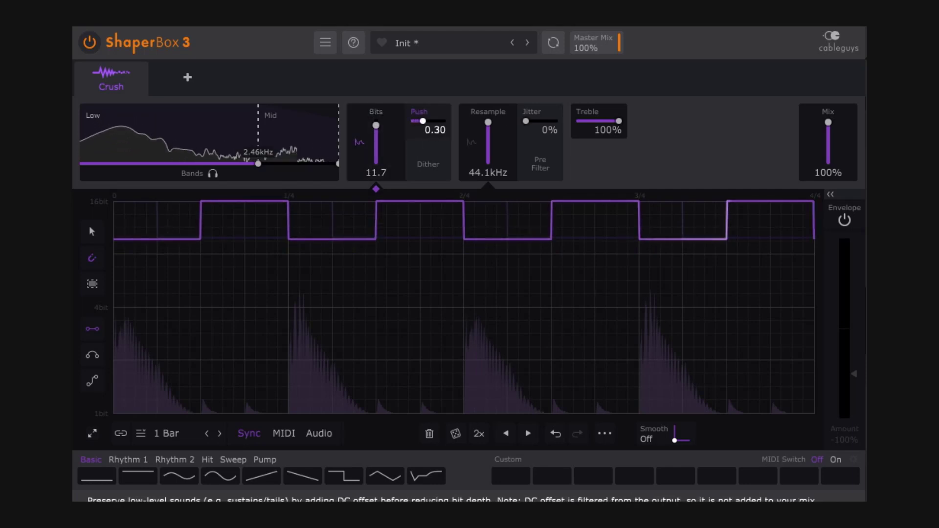
left_click(426, 169)
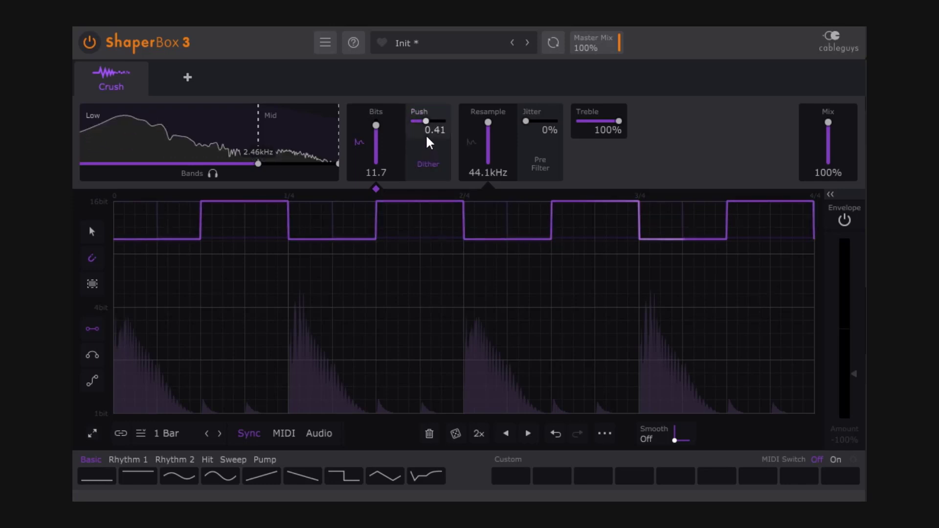
left_click_drag(426, 123, 426, 120)
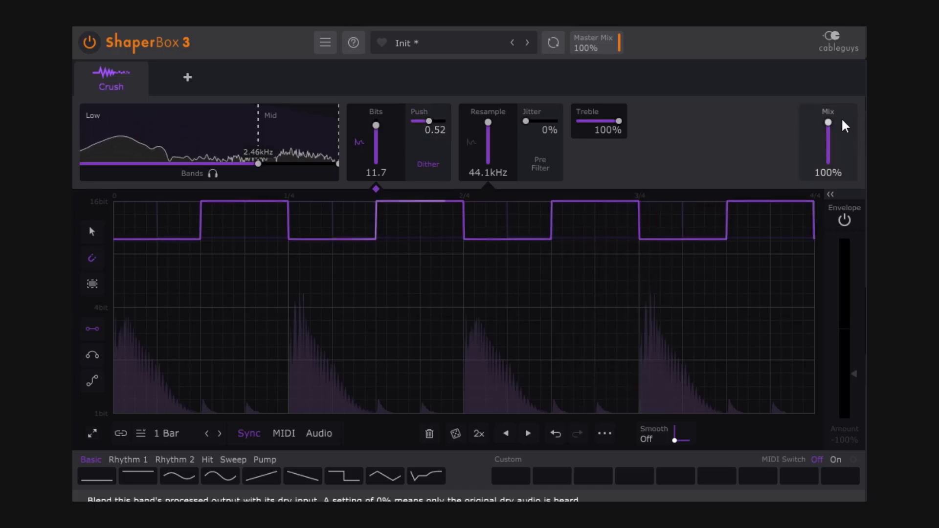
Set the Low band's Mix to 39% and compare the sound with the Crush shaper bypassed
left_click_drag(843, 120, 842, 136)
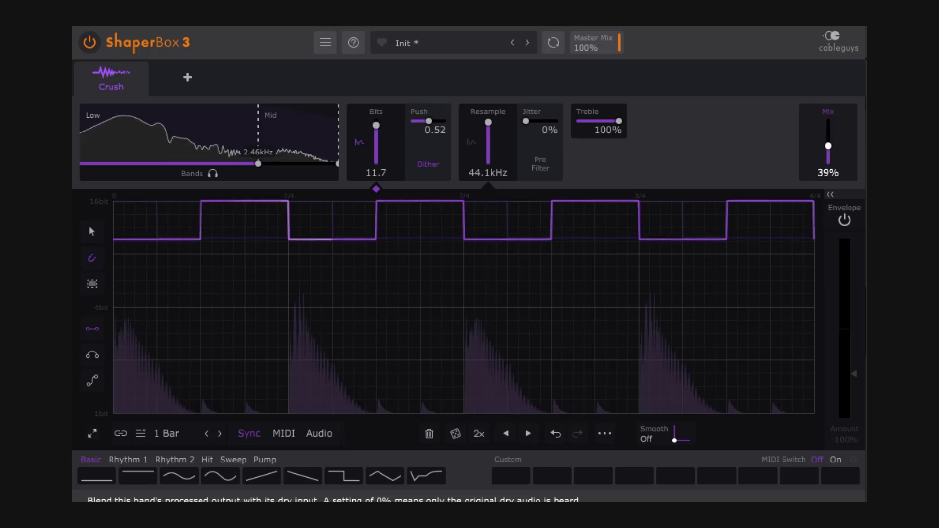
left_click_drag(828, 146, 828, 145)
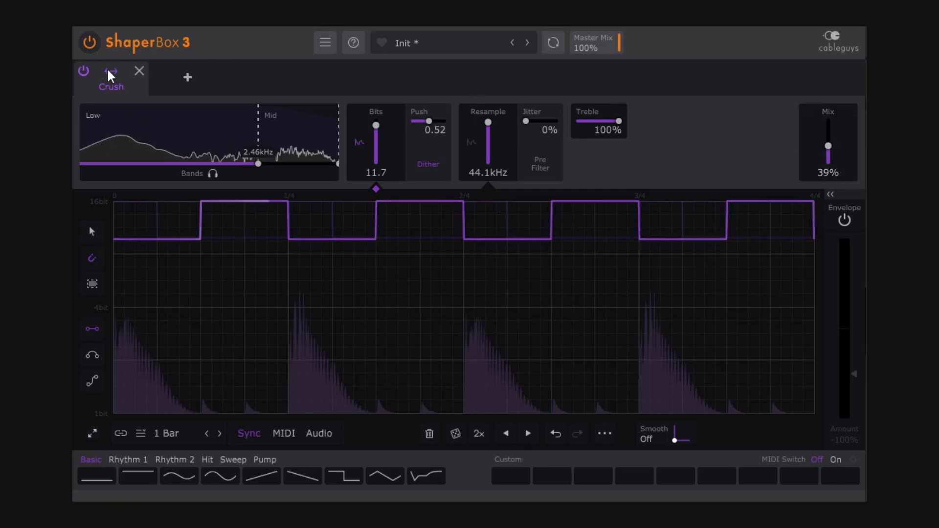
left_click(84, 72)
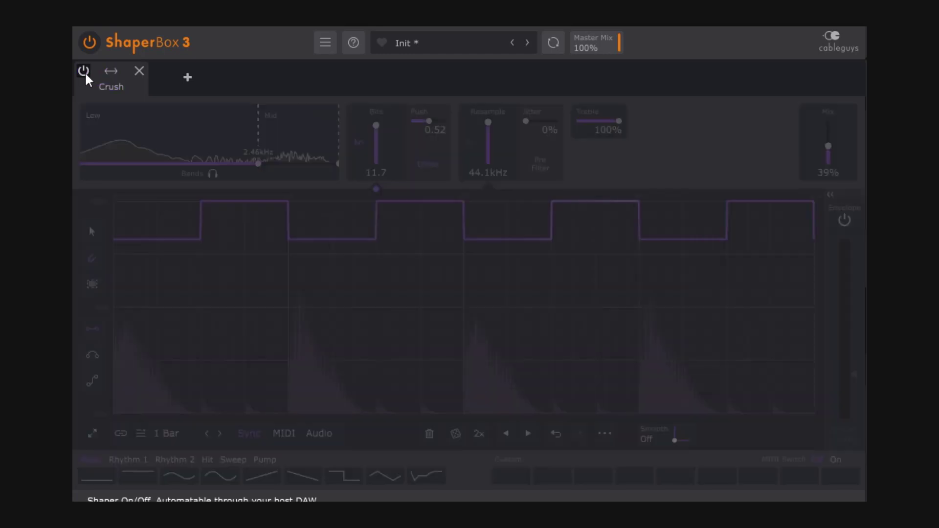
left_click(84, 71)
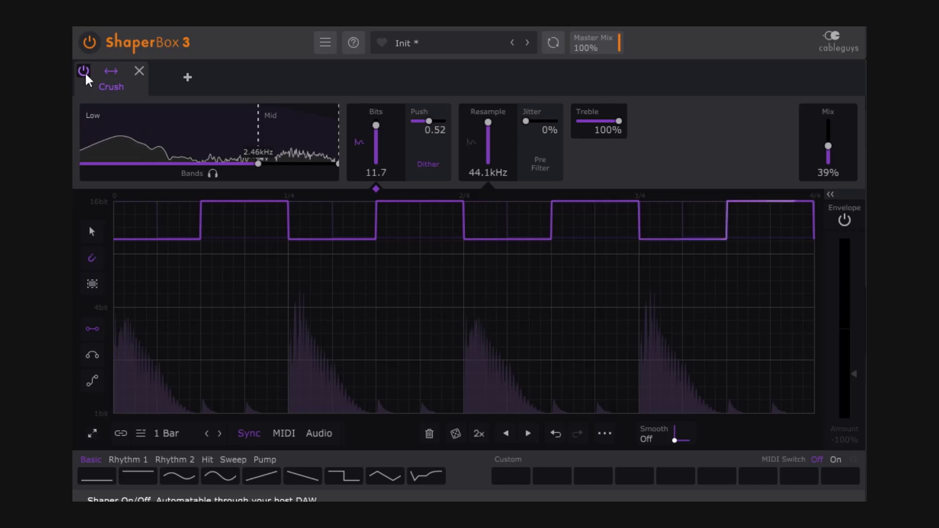
left_click(84, 71)
left_click(84, 71)
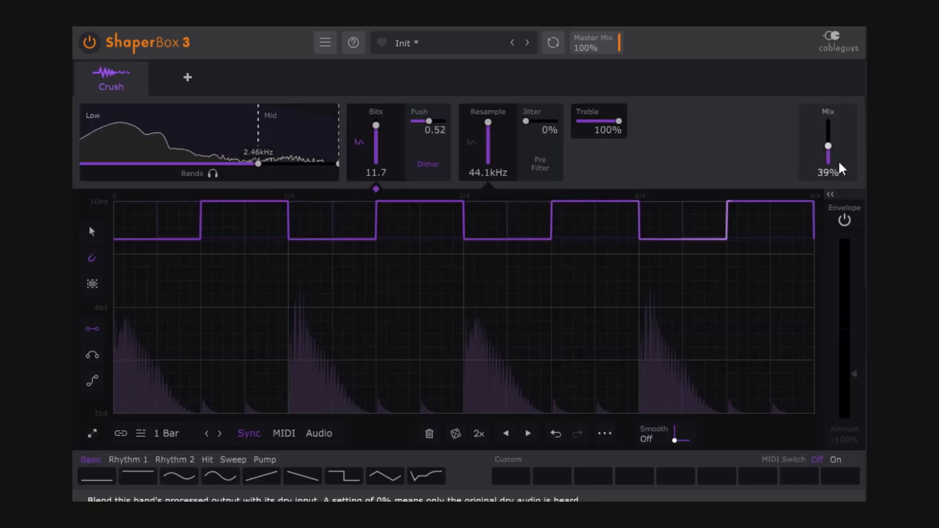
Lower the Low band's Mix to 22% and toggle the Crush shaper off and on to compare
left_click_drag(828, 146, 828, 153)
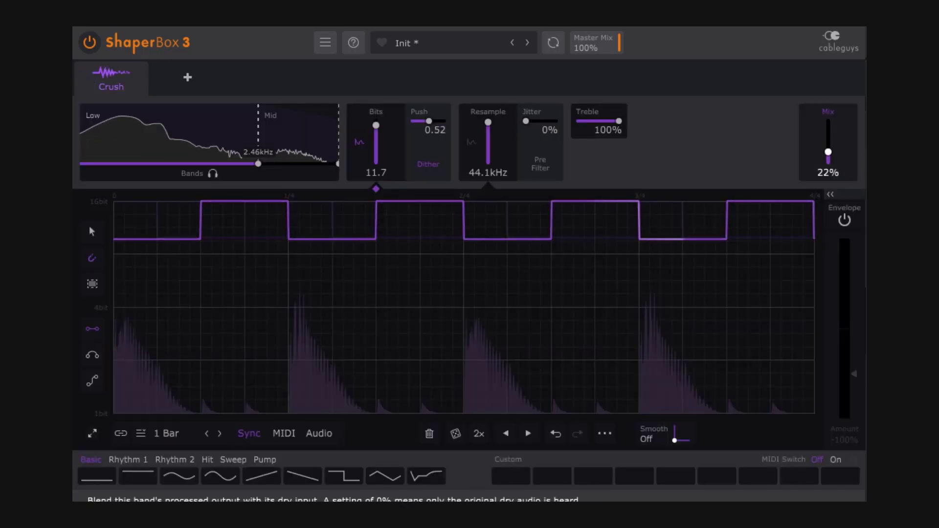
mouse_move(93, 73)
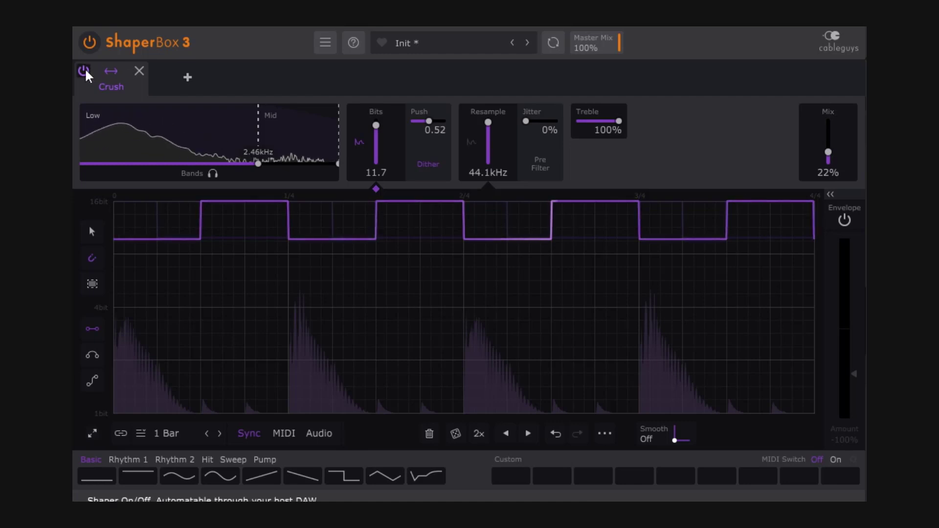
left_click(85, 70)
left_click(85, 69)
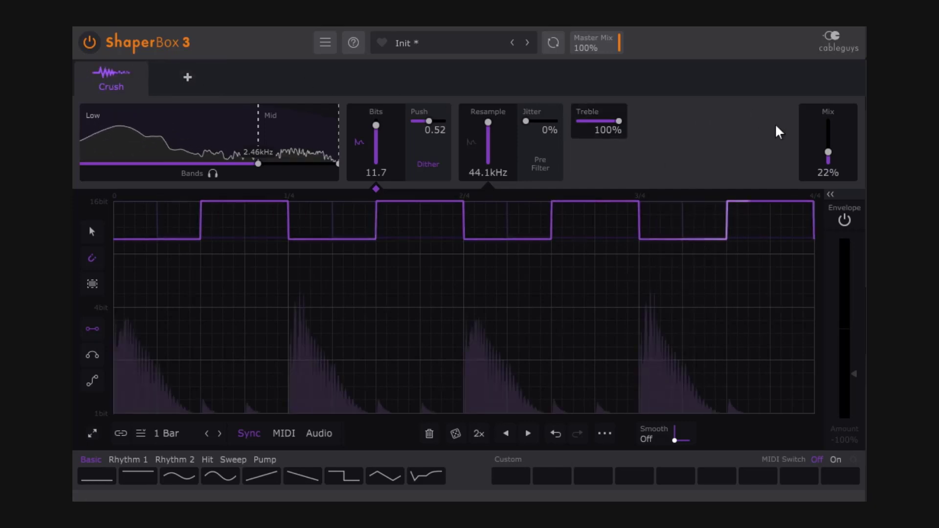
Reduce the Low band's Mix to 18%, compare with the Crush shaper bypassed, and lower the Mix slightly further
left_click_drag(828, 152, 828, 154)
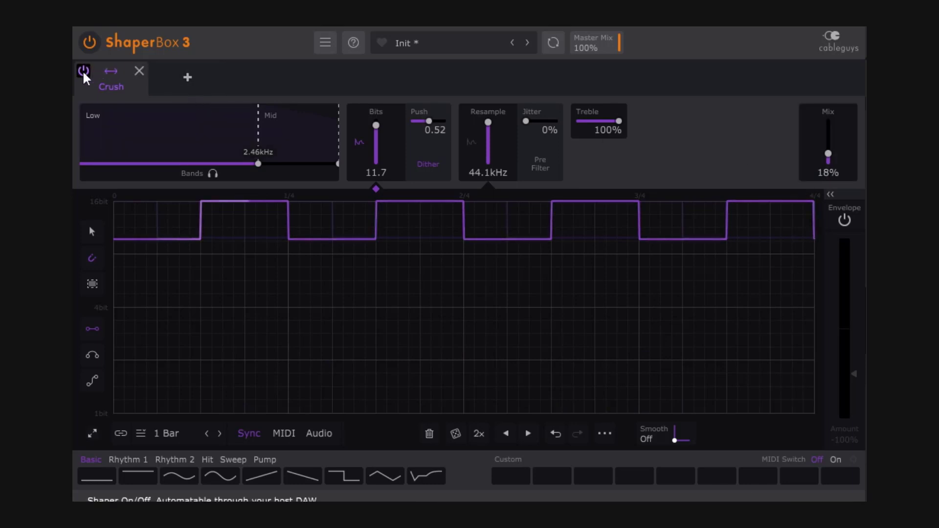
left_click(83, 70)
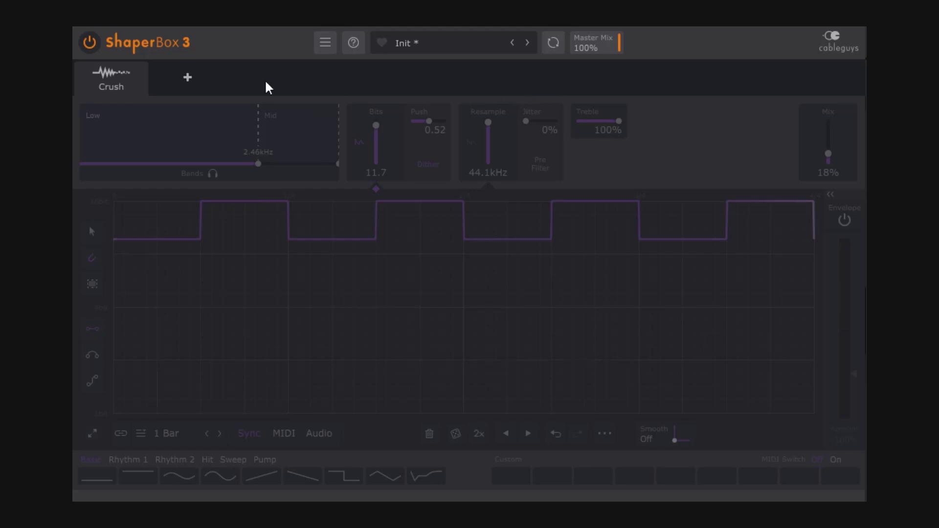
left_click(83, 72)
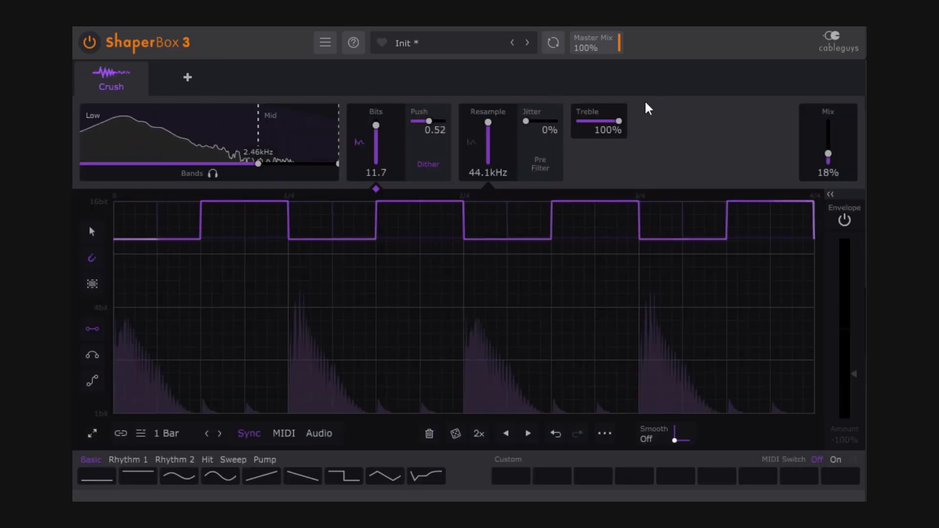
left_click_drag(828, 153, 828, 157)
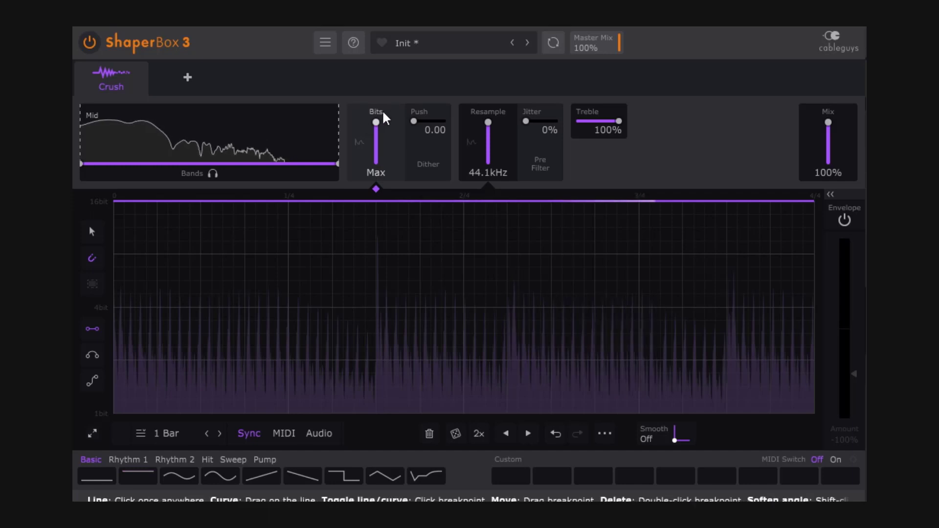
left_click(126, 461)
left_click(176, 460)
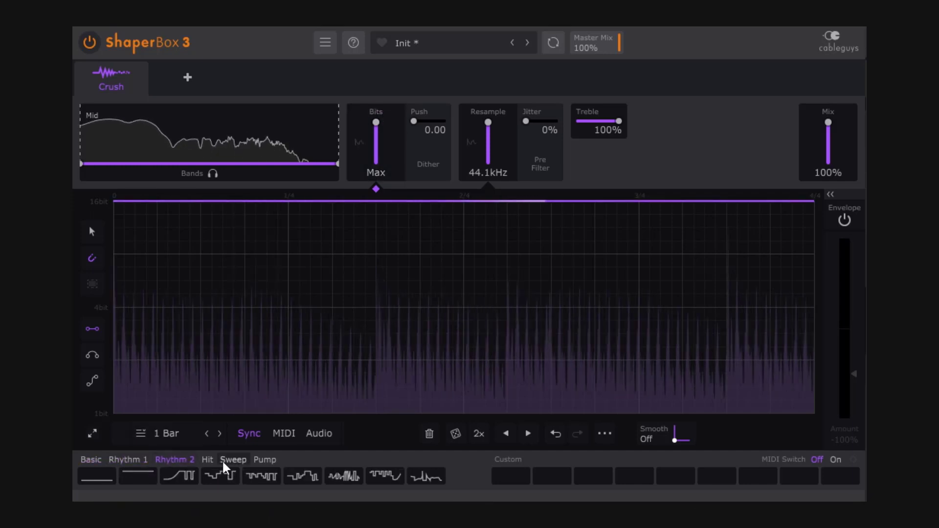
left_click(233, 460)
left_click(265, 460)
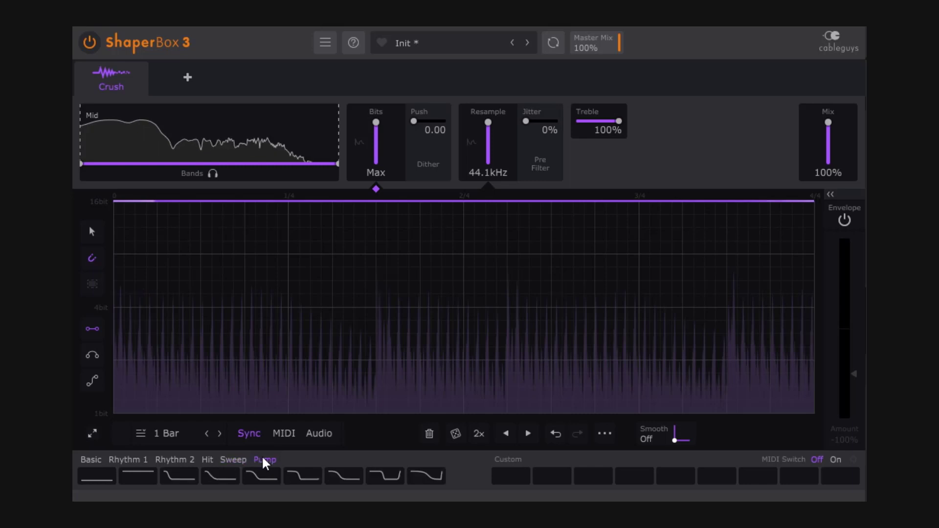
left_click(91, 462)
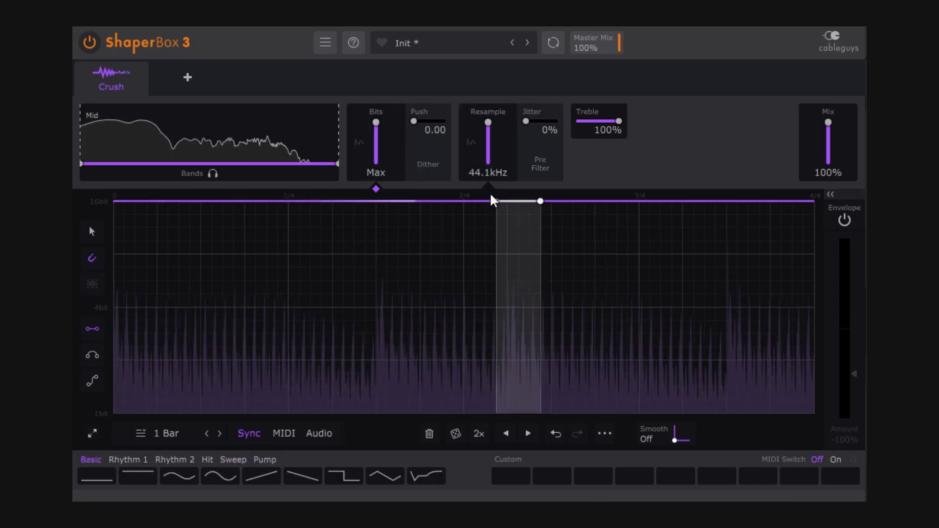
With grid snap on, shape the Bits line to stay at 16 bit until 2/4 and drop vertically to 4 bit there
left_click(92, 232)
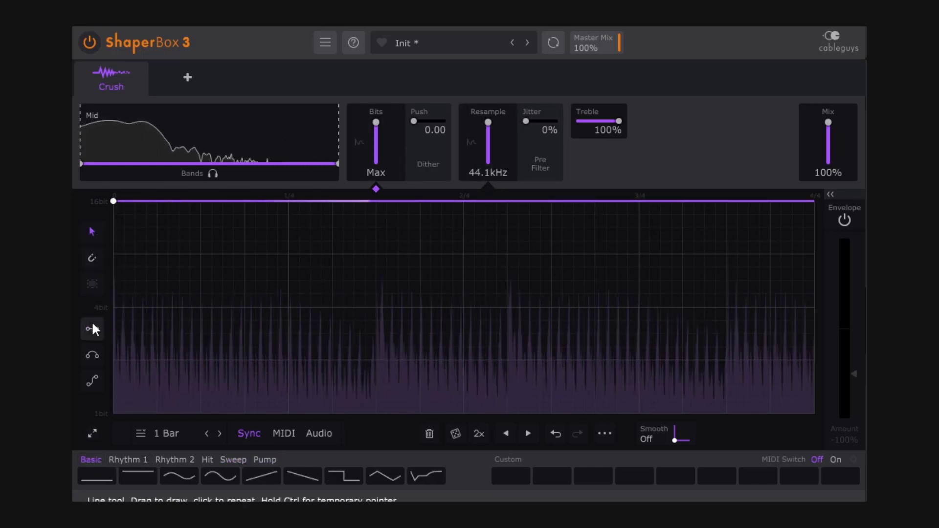
left_click(462, 201)
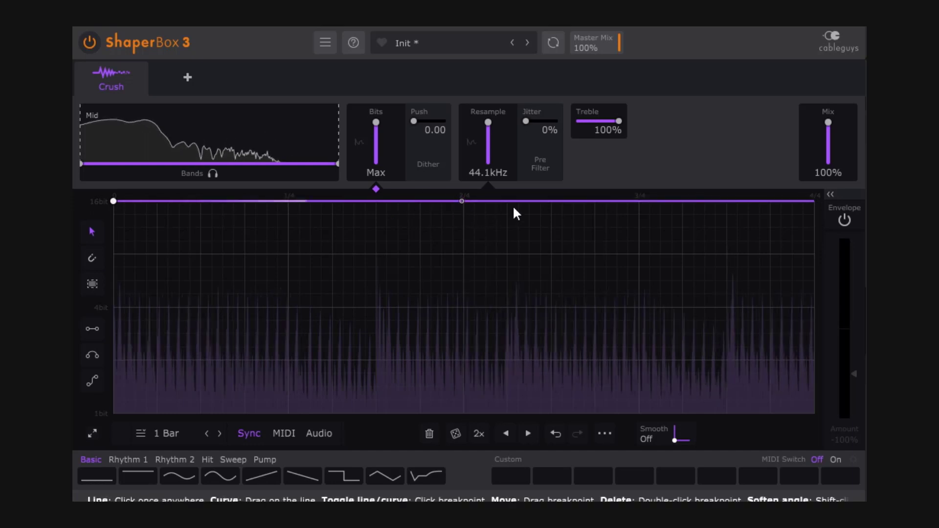
left_click(92, 258)
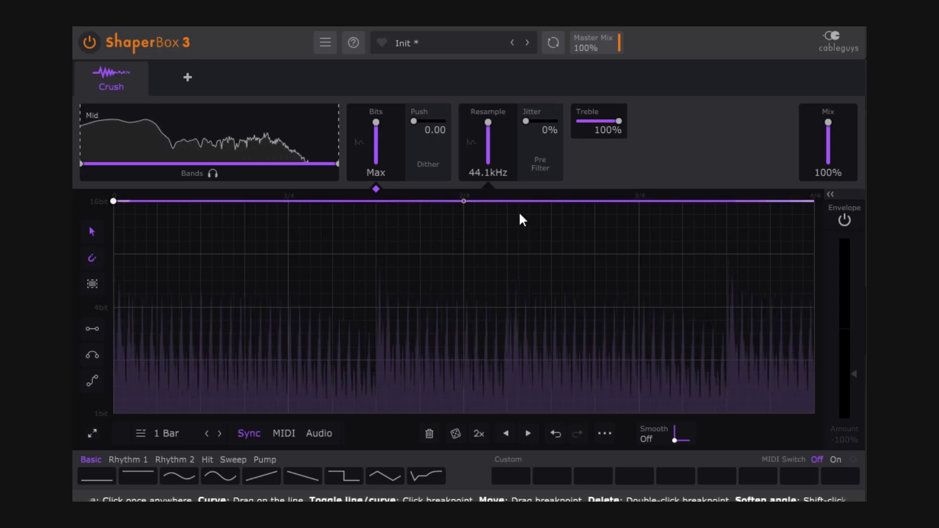
left_click_drag(502, 200, 464, 307)
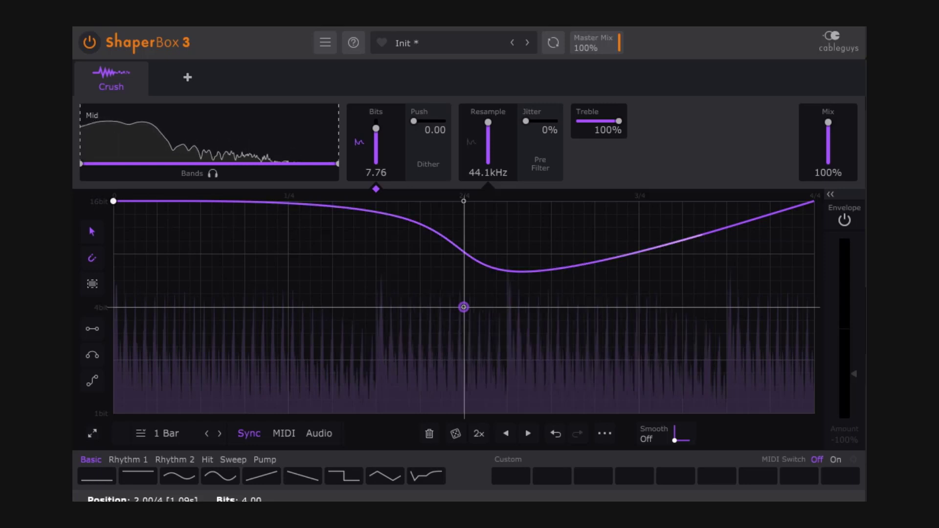
left_click_drag(463, 306, 464, 200)
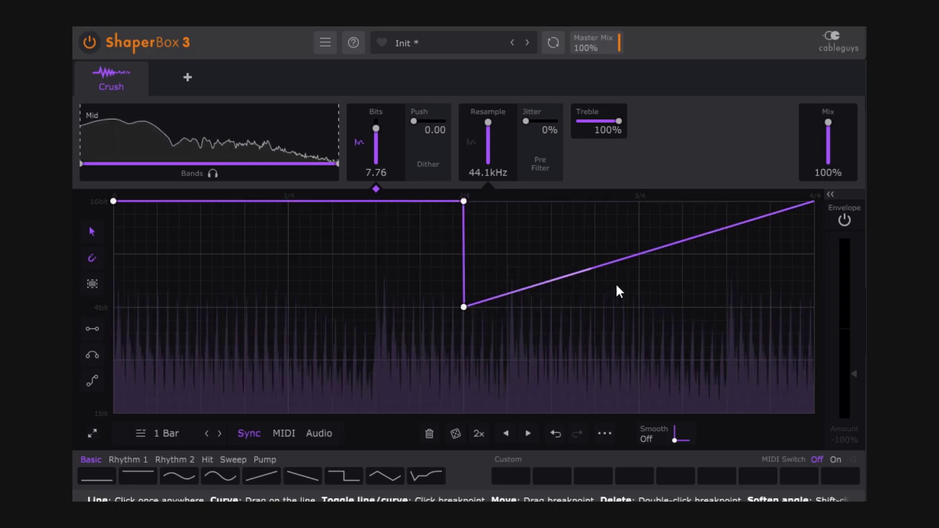
Hold the Bits line at 4 bit until halfway between 2/4 and 3/4, and curve it steeply back up to 16 bit
left_click_drag(594, 267, 584, 307)
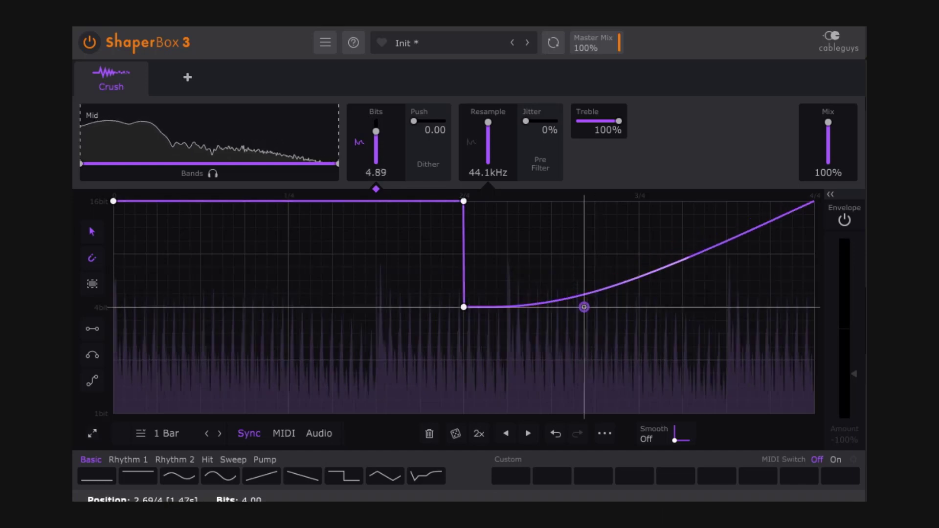
left_click(584, 307)
left_click_drag(584, 307, 552, 307)
left_click_drag(619, 285, 563, 201)
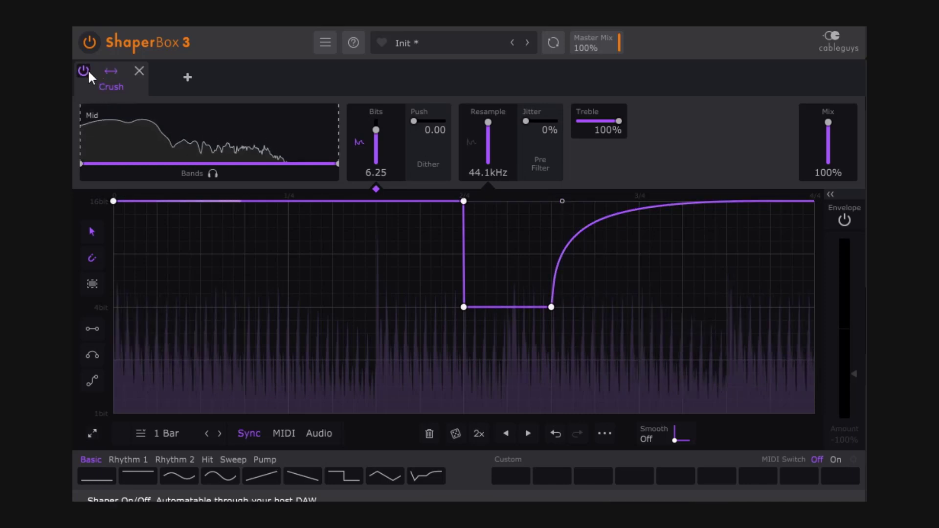
Set the Push to 0.54 and briefly bypass the Crush shaper to compare
left_click_drag(414, 122, 428, 122)
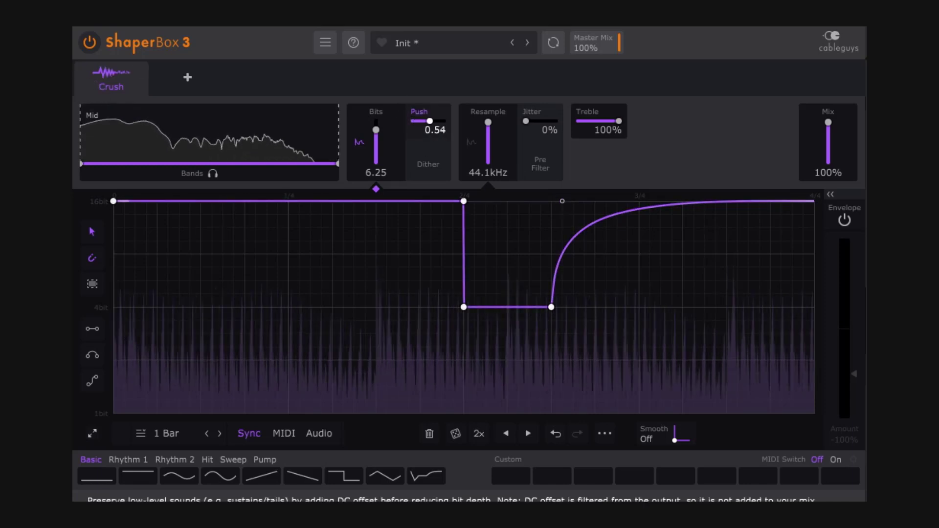
mouse_move(90, 71)
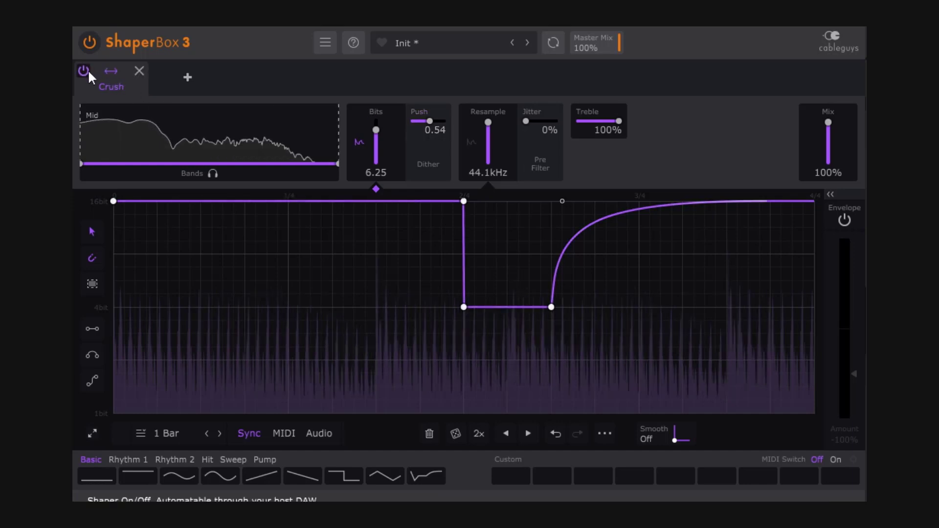
left_click(85, 69)
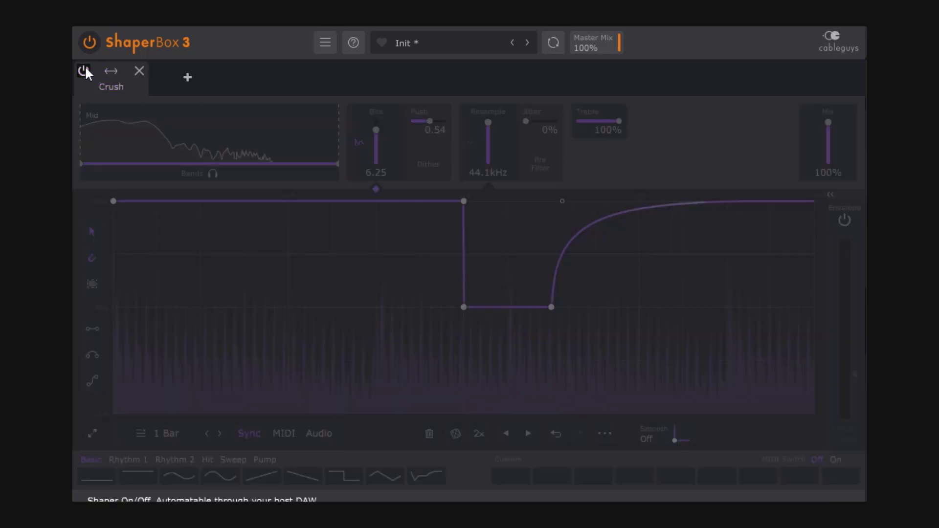
left_click(85, 69)
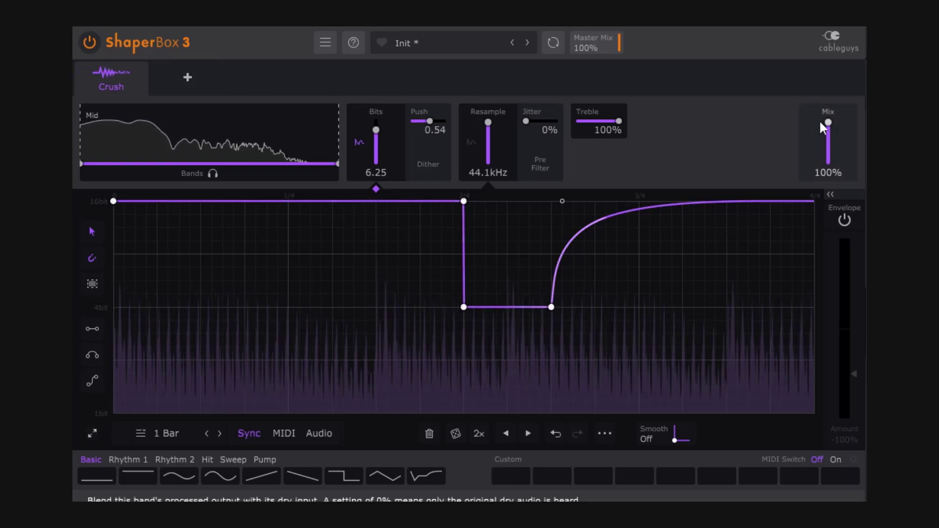
Try the Mix at 56% and reset it to 100%
mouse_move(829, 123)
left_mouse_down()
mouse_move(828, 152)
mouse_move(829, 139)
left_mouse_up()
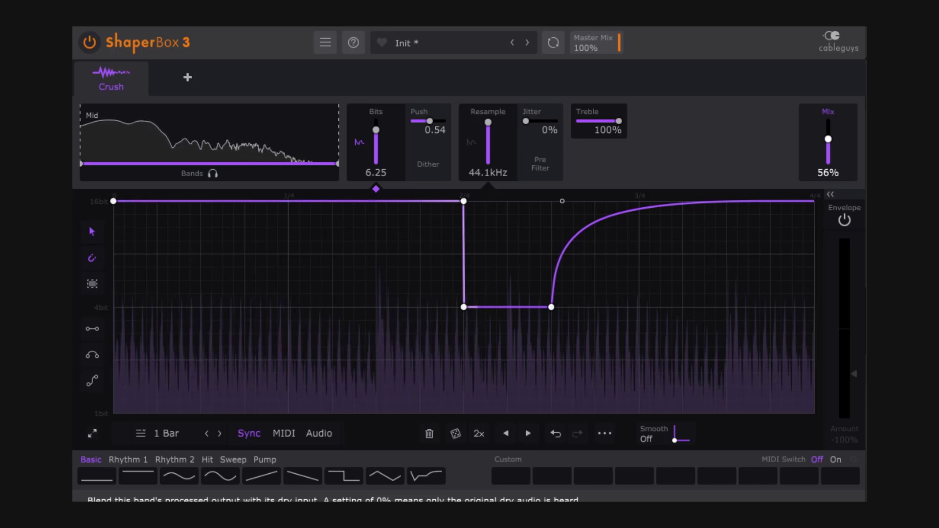
double_click(828, 138)
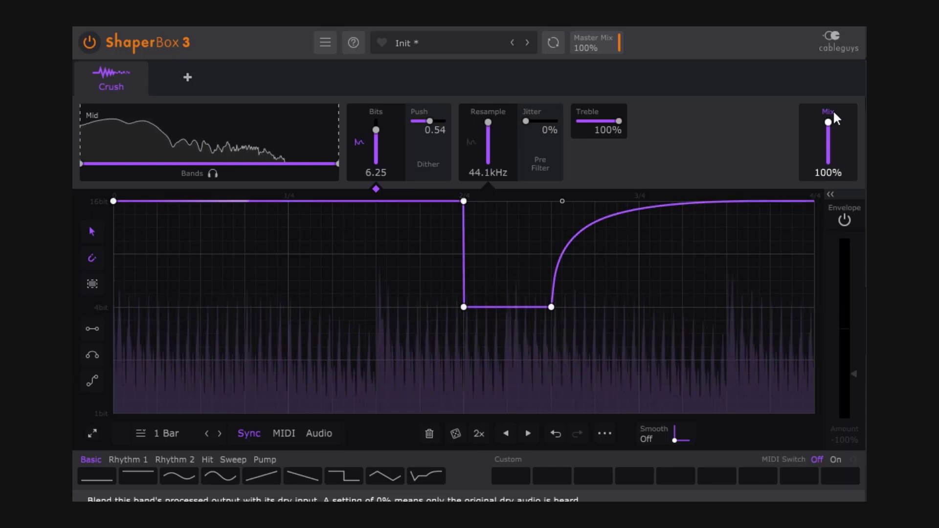
Draw flat Resample dips with the Line tool, one grid division deep, over the second half of each of the four beats
left_click(520, 128)
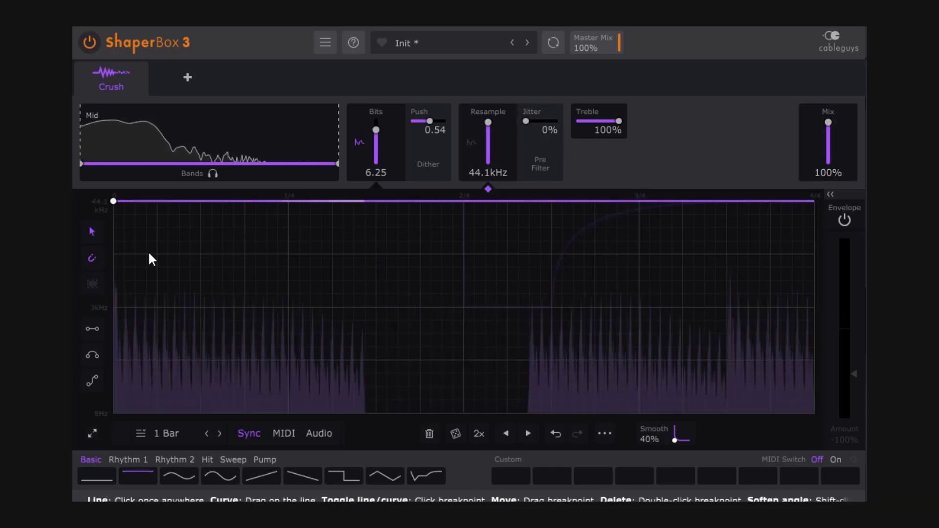
left_click(95, 328)
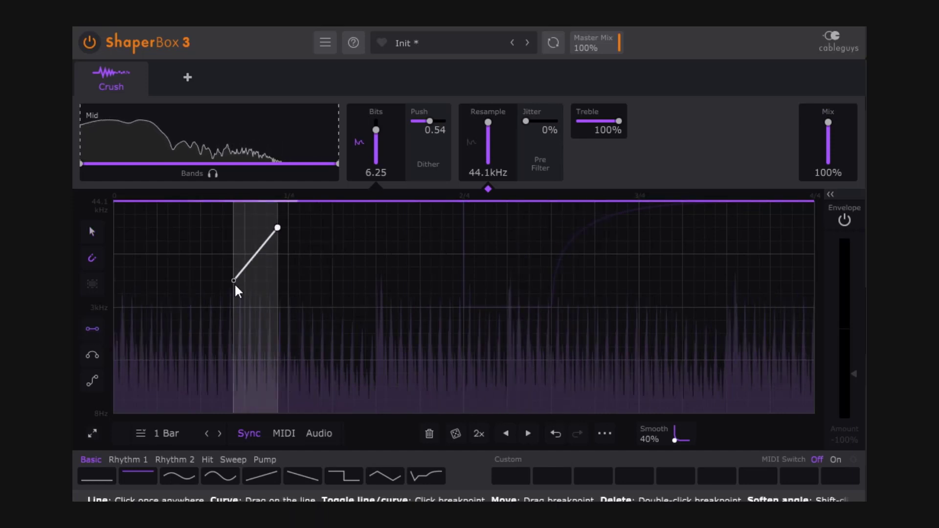
left_click_drag(201, 254, 288, 254)
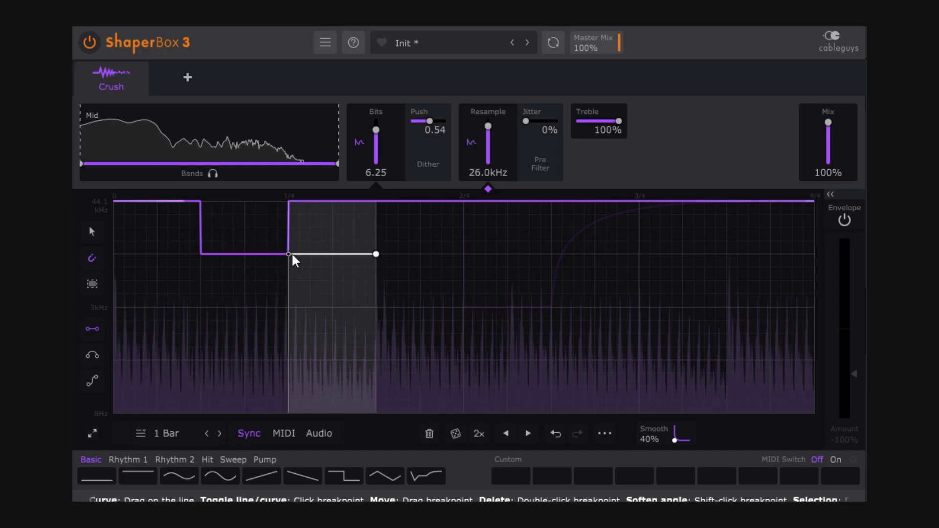
left_click(385, 254)
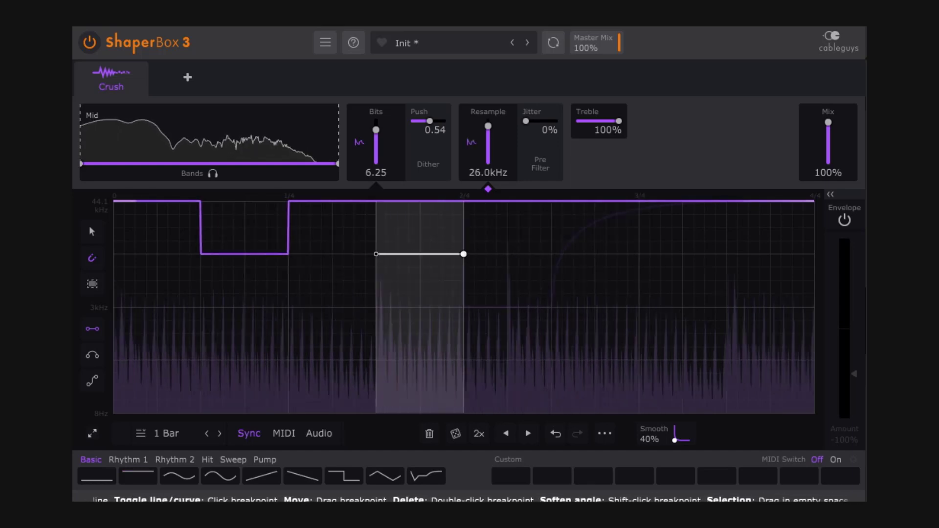
left_click(555, 259)
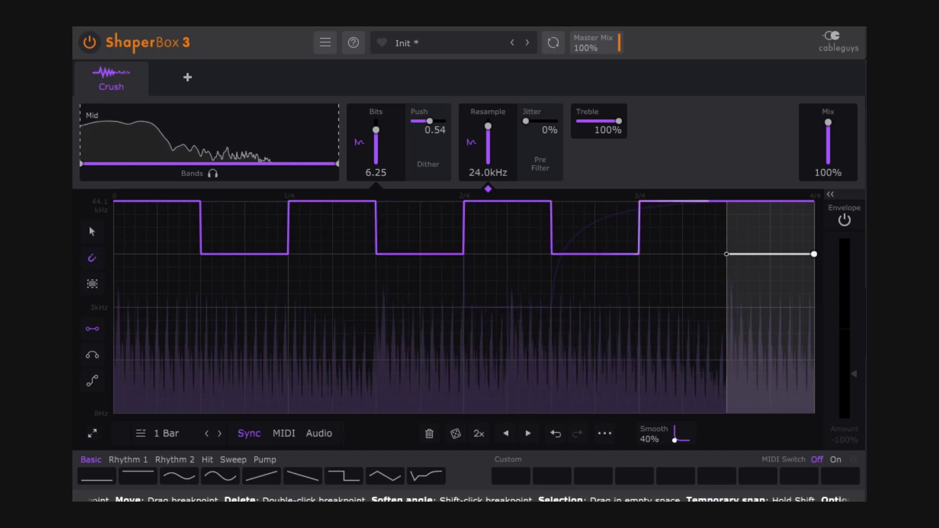
left_click(727, 253)
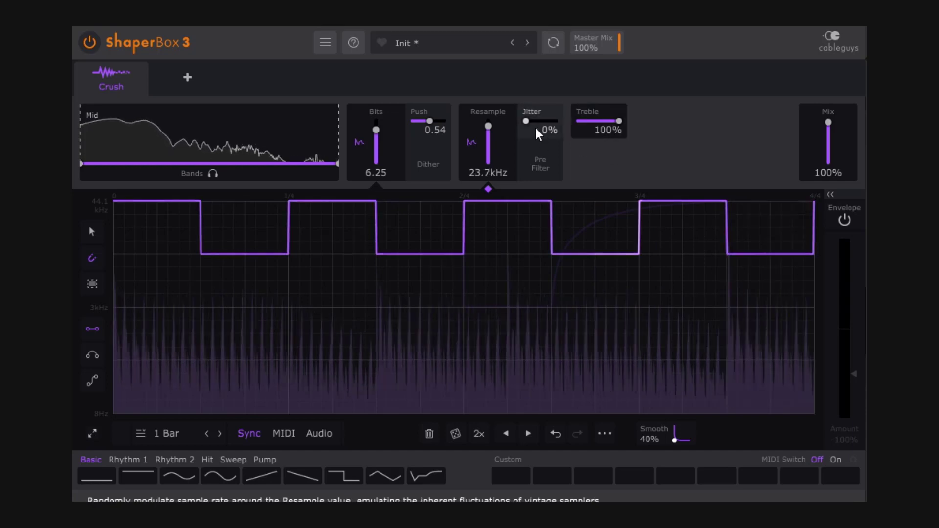
Set the Jitter to 33% with Resample at 24.0 kHz, and briefly bypass the Crush shaper to compare
left_click_drag(526, 121, 487, 126)
left_click(83, 71)
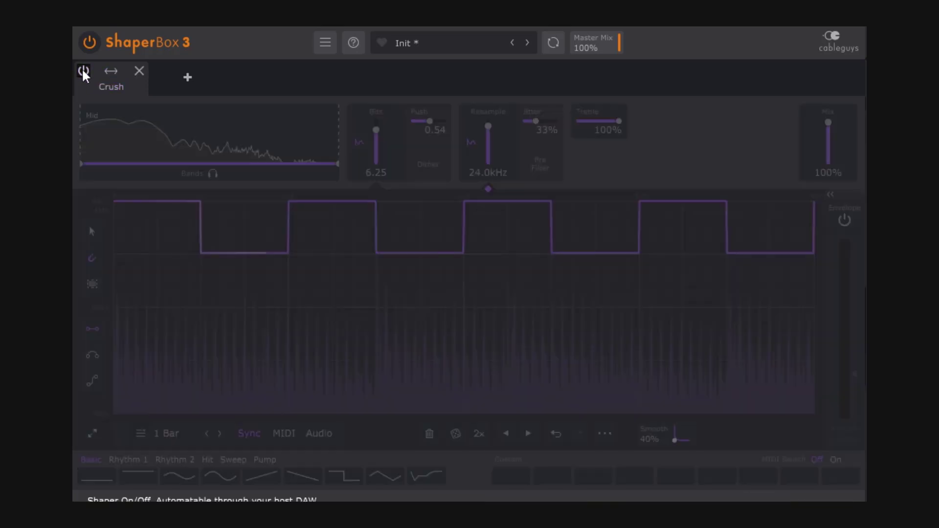
left_click(83, 71)
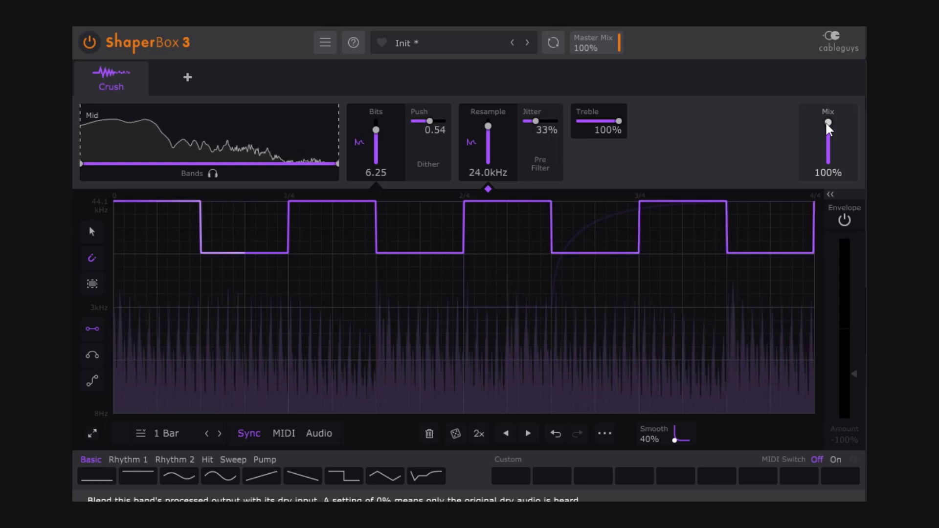
Lower the Mid band's Mix to 68% and check it against the unprocessed sound by briefly bypassing Crush
left_click_drag(827, 125, 828, 134)
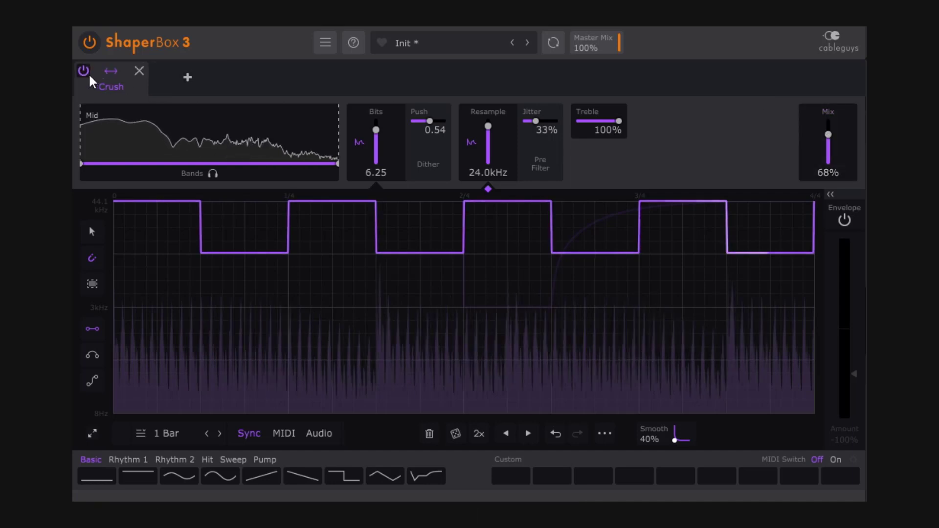
left_click(83, 72)
left_click(84, 71)
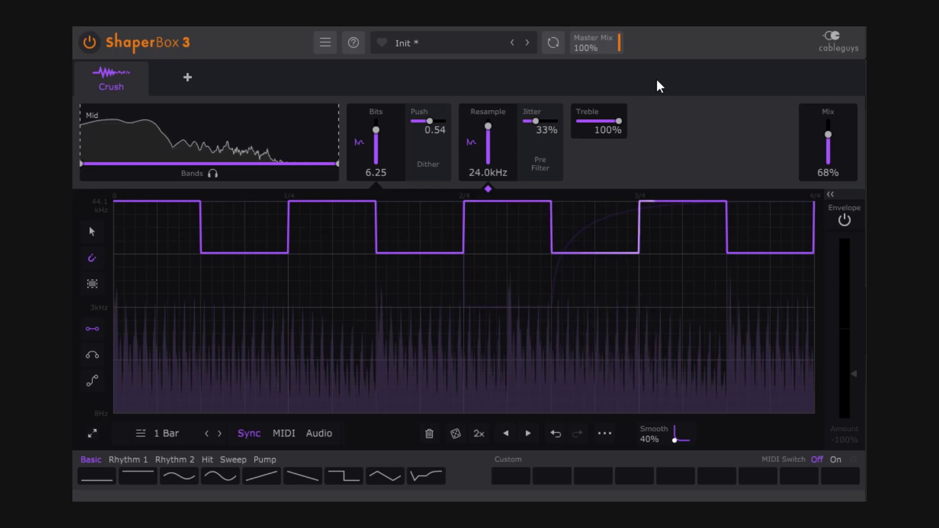
Switch the Crush shaper off and back on twice to compare the dry and crushed sound
mouse_move(123, 76)
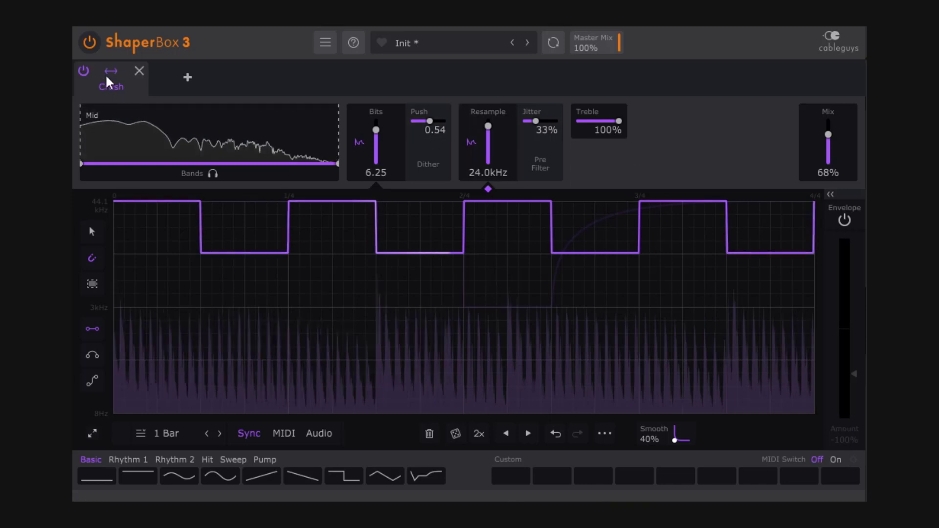
left_click(85, 73)
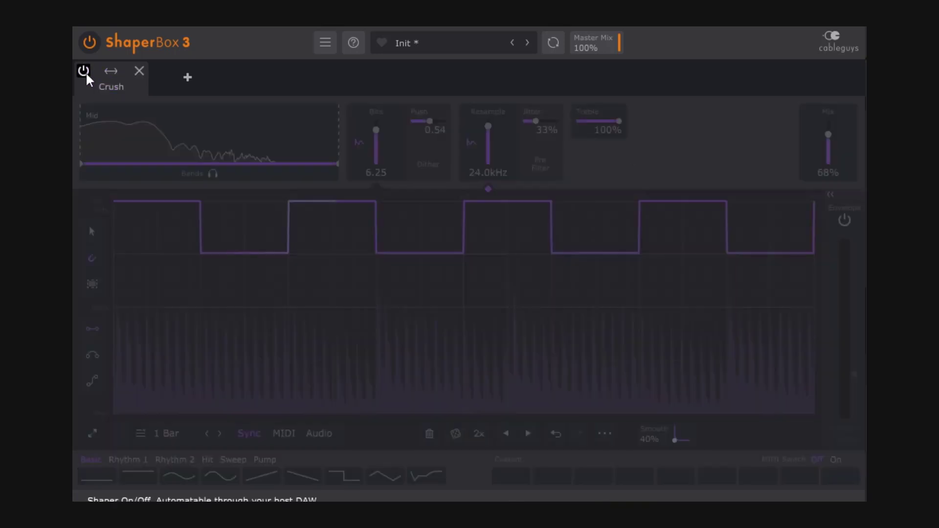
left_click(84, 71)
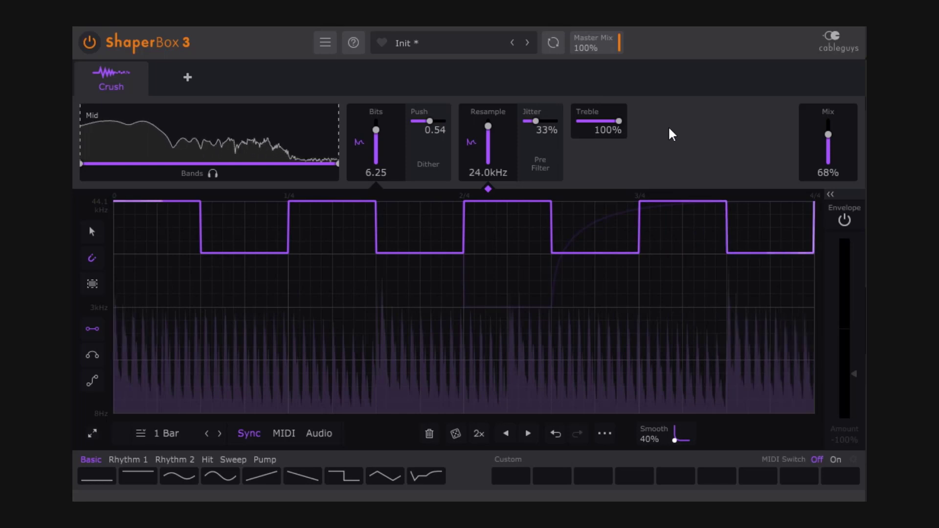
left_click(88, 73)
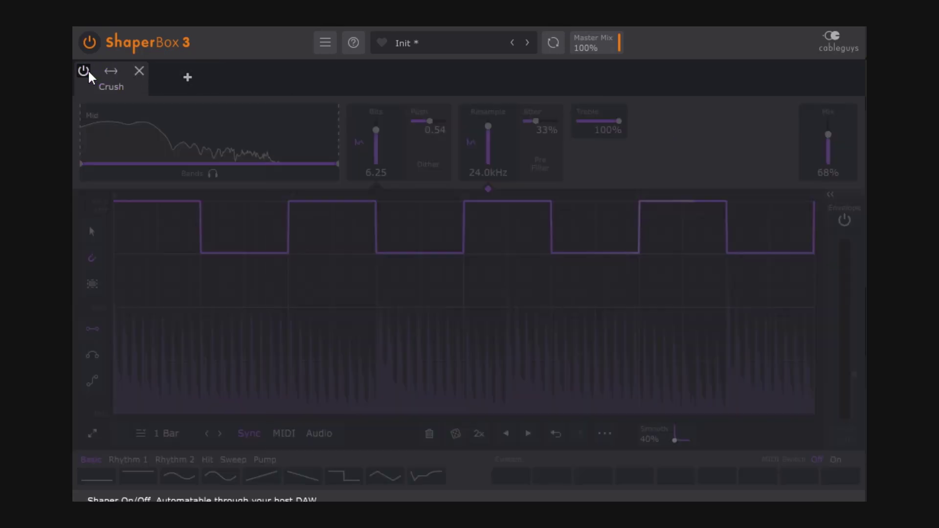
left_click(84, 71)
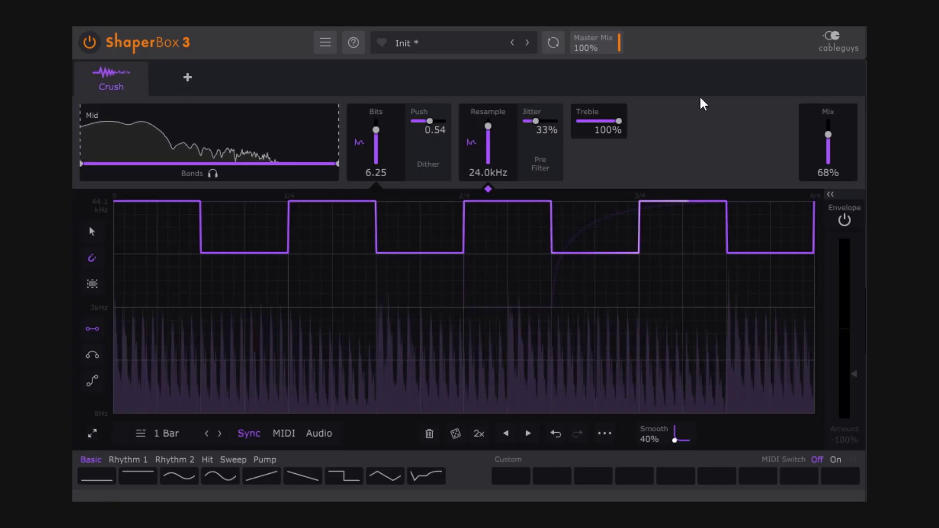